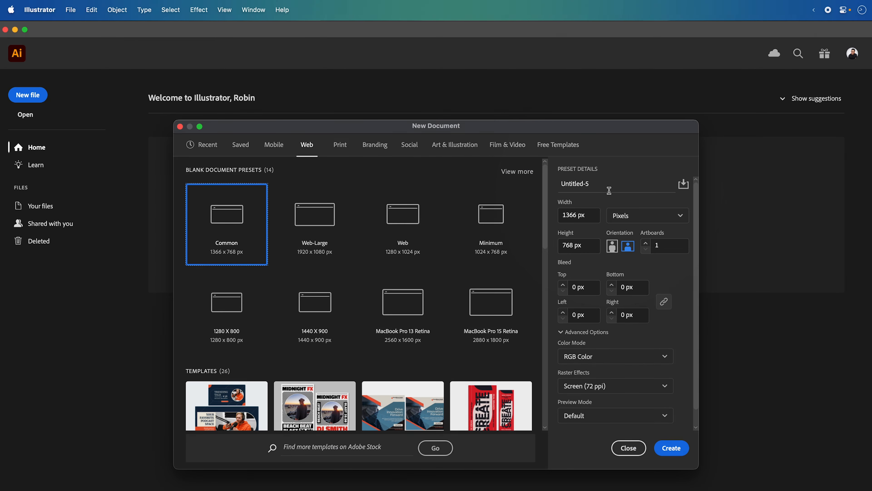
- Create a new document named 3D-Logo, 1024 px wide and 1024 px high, with one artboard in RGB Color
left_click(599, 185)
key("super+a")
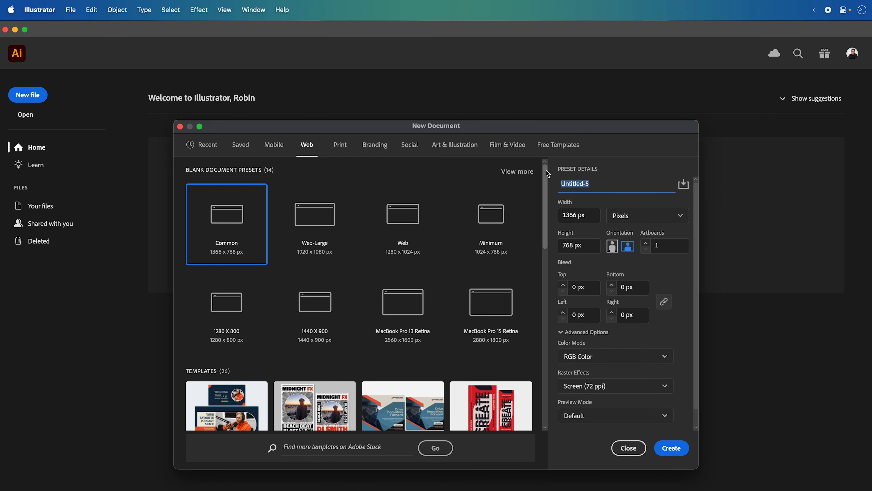
type("3D-Logo")
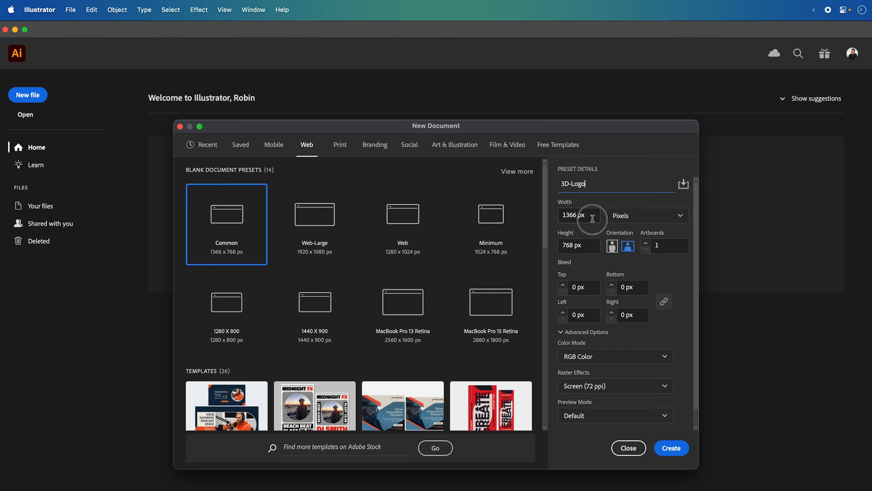
left_click(560, 215)
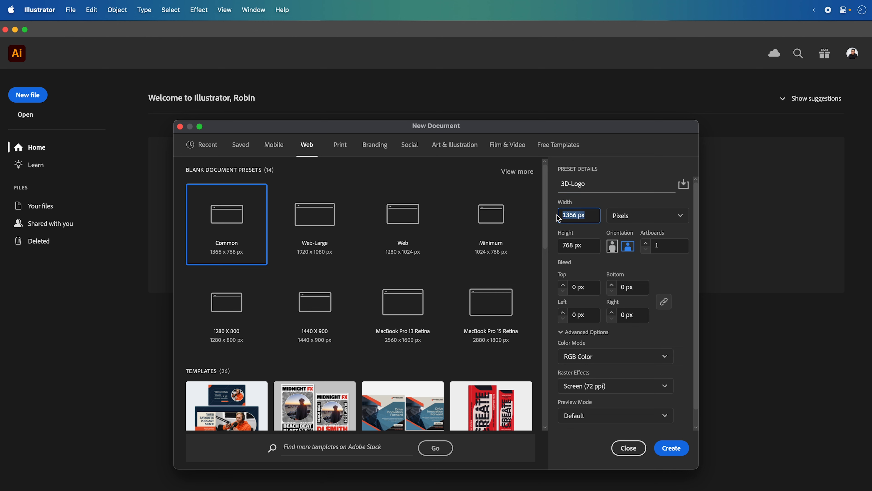
type("1024")
left_click(585, 246)
type("1")
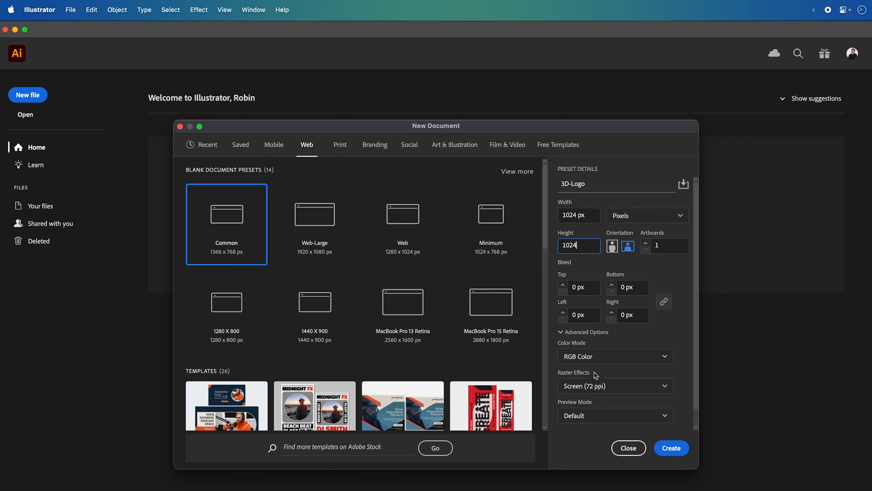
left_click(671, 447)
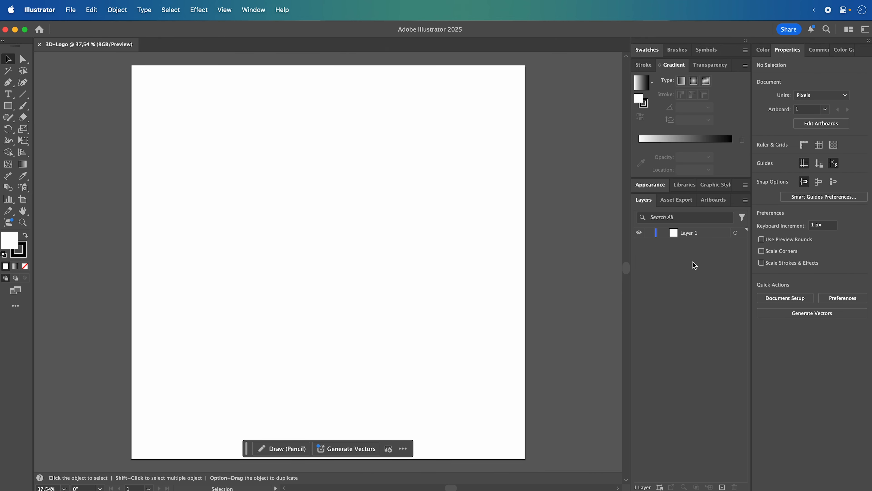
- Rename the document's only layer to Background
double_click(688, 232)
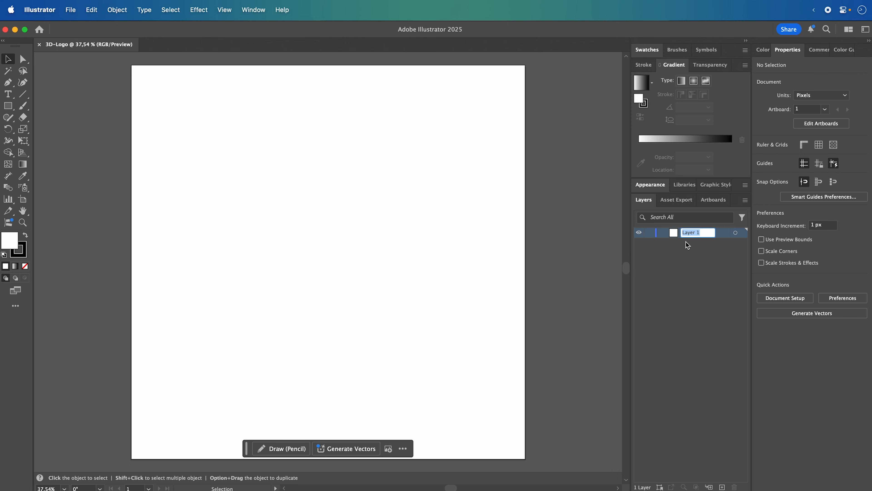
type("Background")
key("Return")
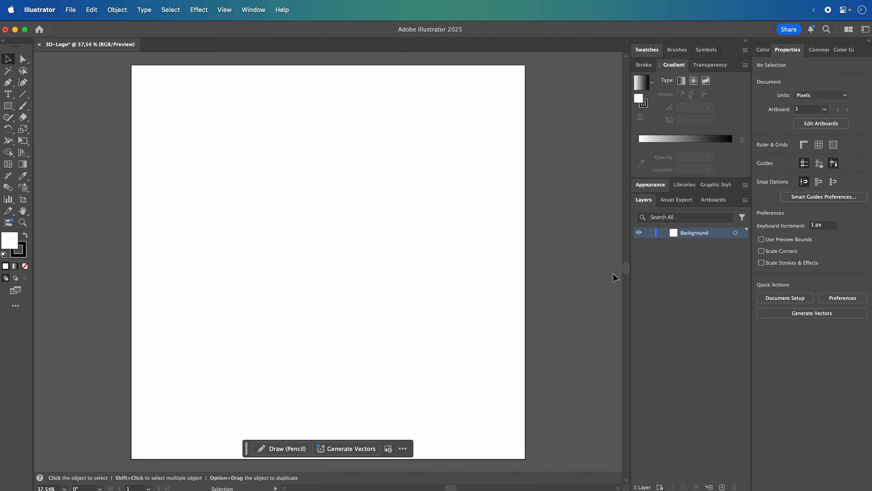
- Draw a 1024 x 1024 px rectangle covering the whole artboard and remove its stroke
left_click(8, 106)
left_click_drag(131, 65, 525, 458)
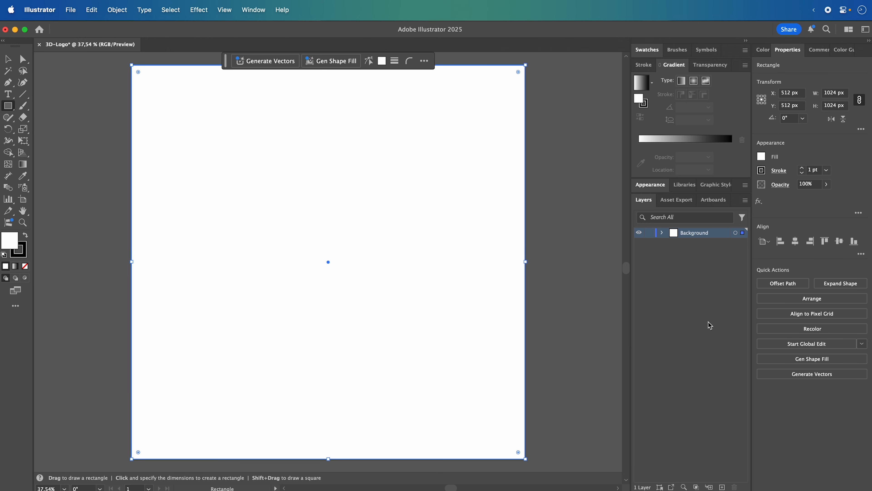
left_click(663, 233)
left_click(694, 245)
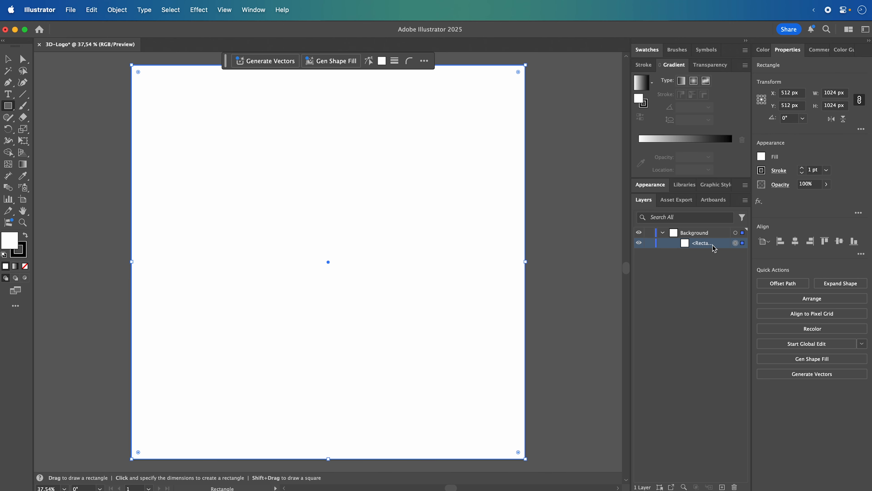
left_click(762, 171)
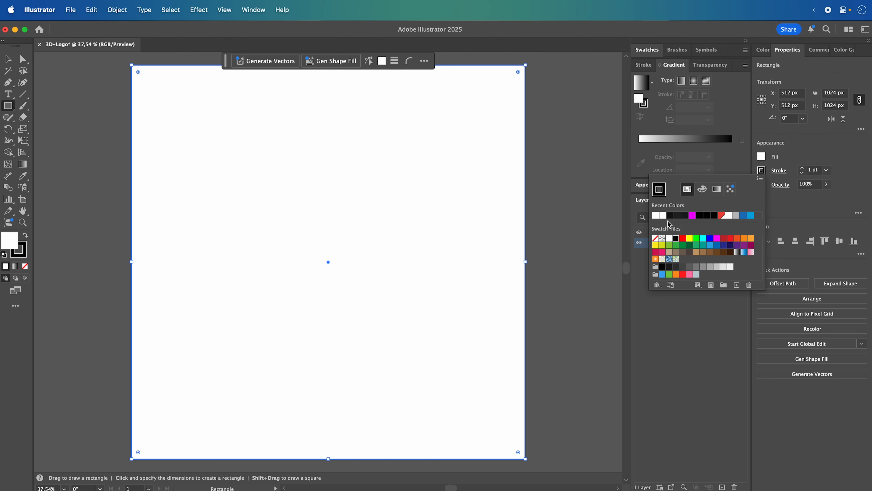
left_click(655, 238)
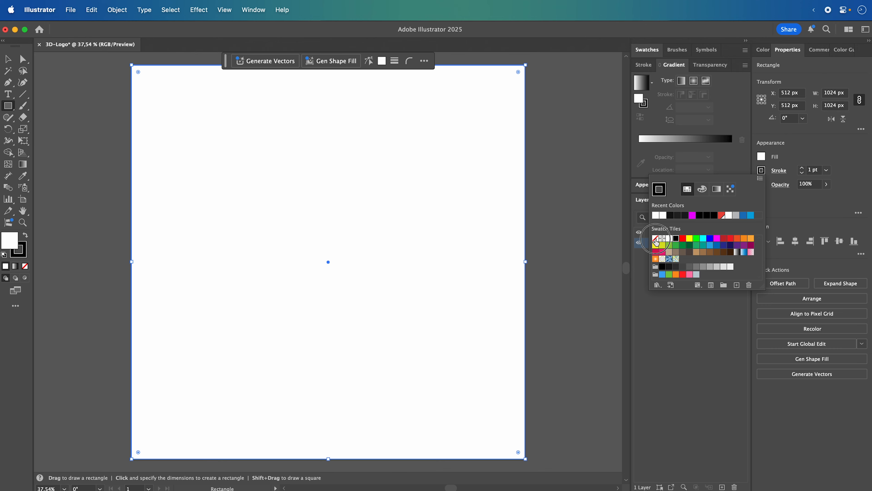
- Fill the background rectangle with a near-black color using a hex code
left_click(761, 157)
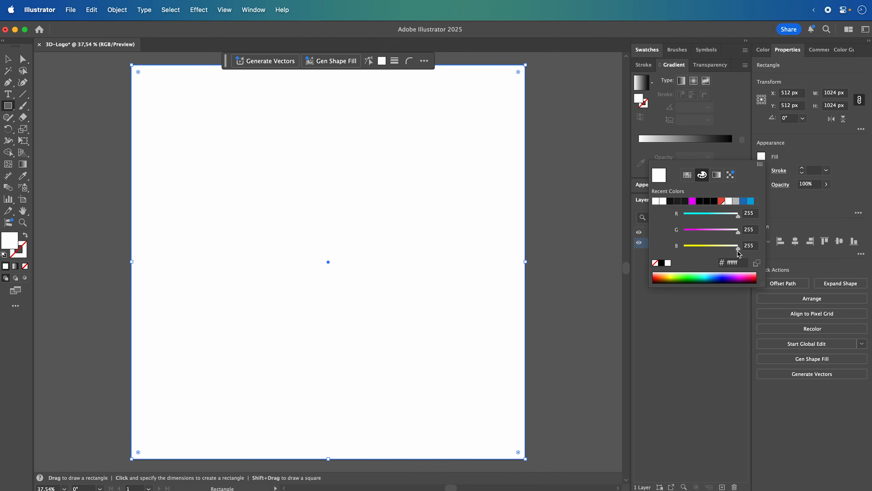
left_click(722, 263)
type("111111")
key("Return")
left_click(786, 146)
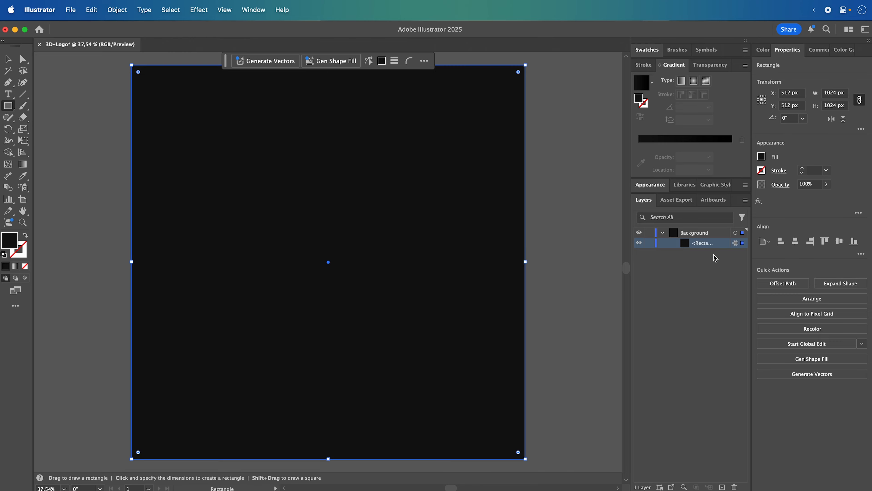
- Lock the Background layer and add a new layer named Logo above it
left_click(663, 233)
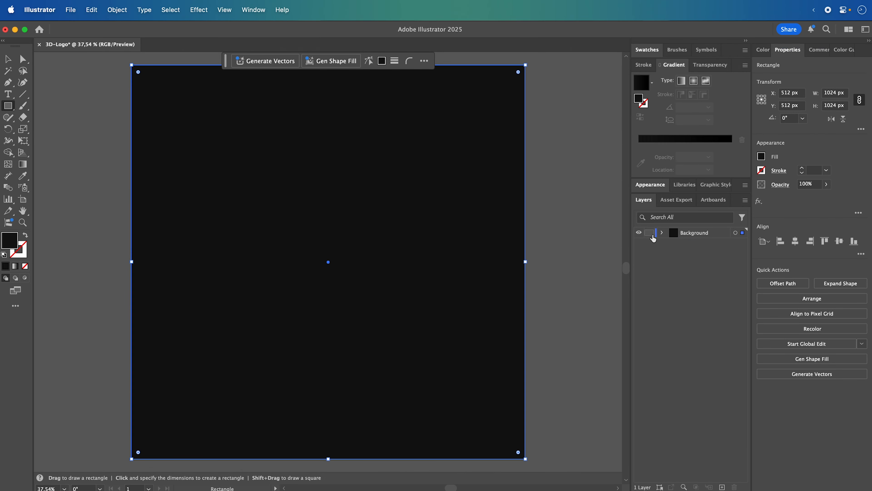
left_click(650, 235)
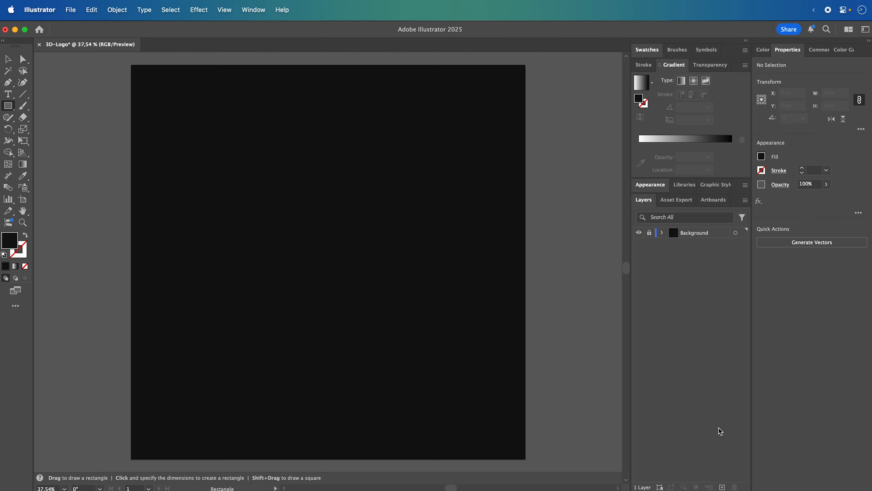
left_click(722, 487)
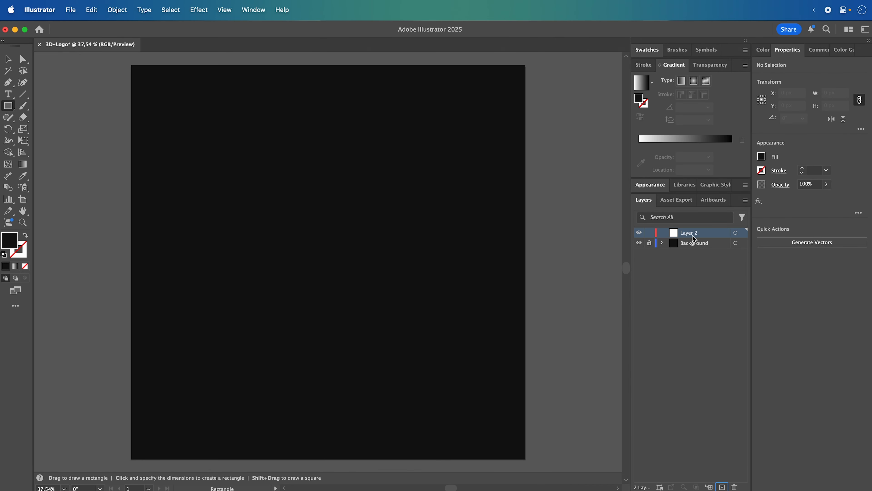
double_click(691, 233)
type("Logo")
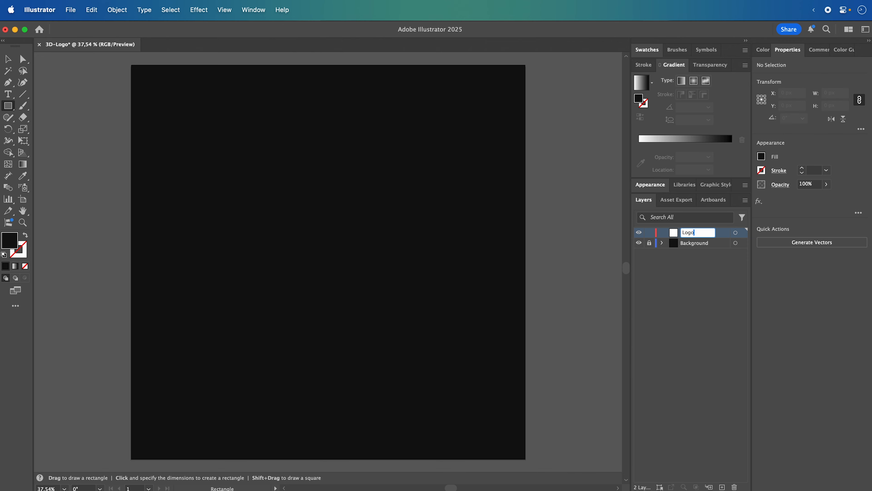
key("Return")
left_click(674, 323)
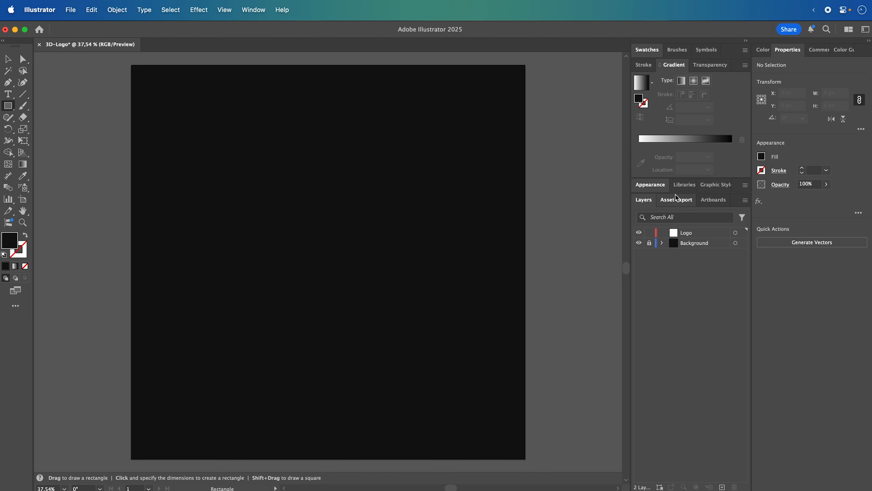
- Place an unlinked copy of the DC logo graphic from the Vector Graphics library onto the artboard
left_click(681, 187)
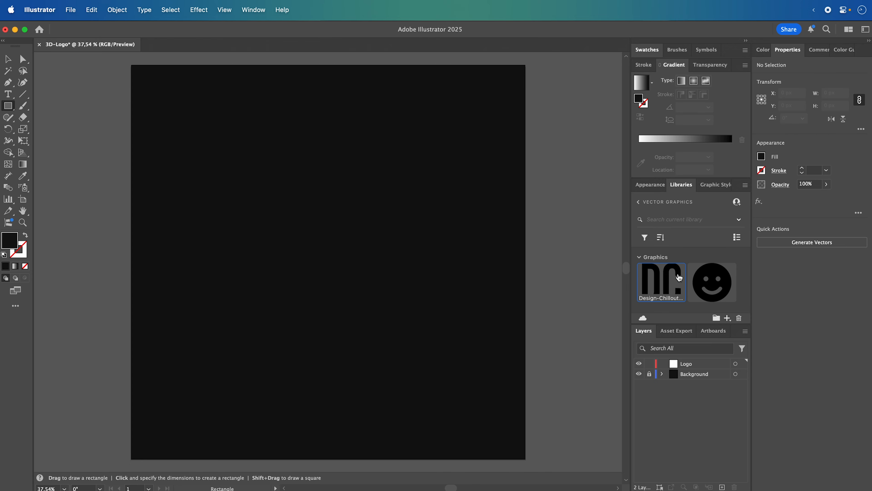
right_click(668, 277)
left_click(683, 311)
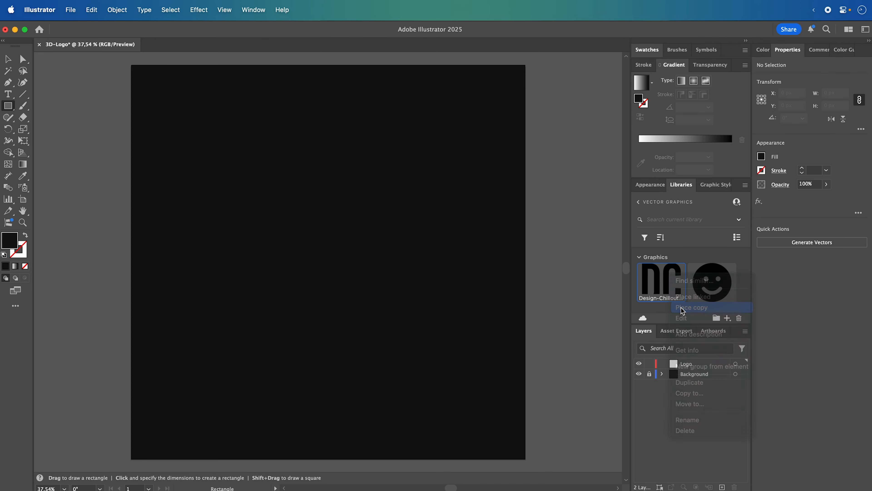
left_click(309, 222)
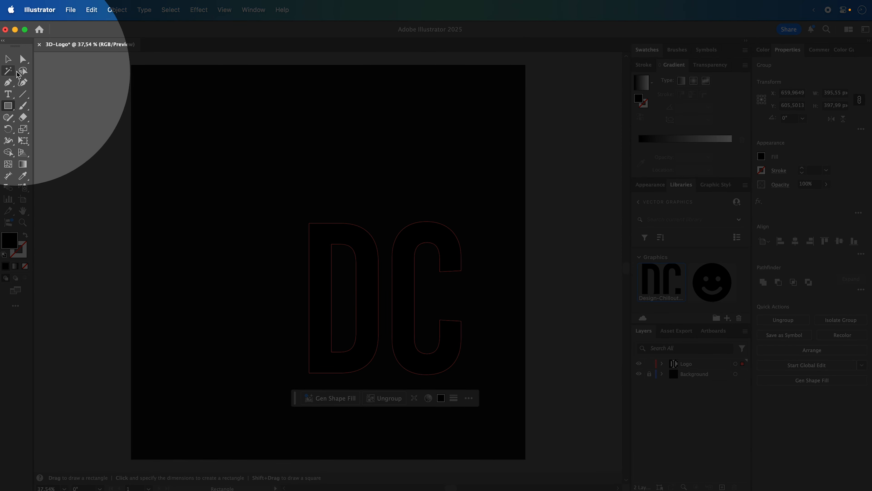
- Center the DC logo on the artboard at X 512 px, Y 512 px and fill it with white
left_click(9, 60)
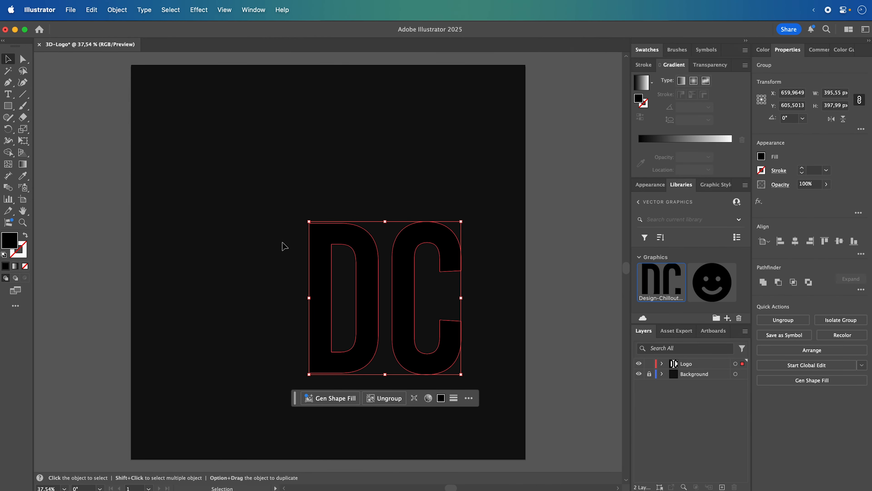
left_click_drag(368, 252, 307, 209)
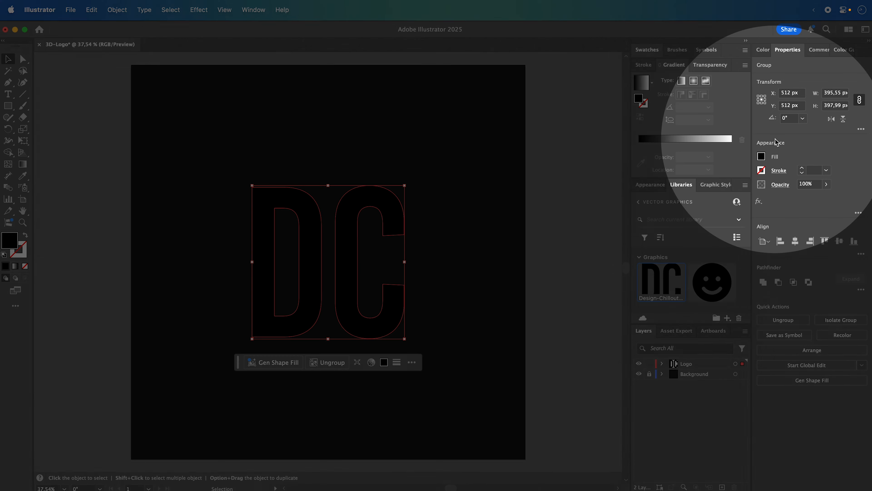
left_click(761, 156)
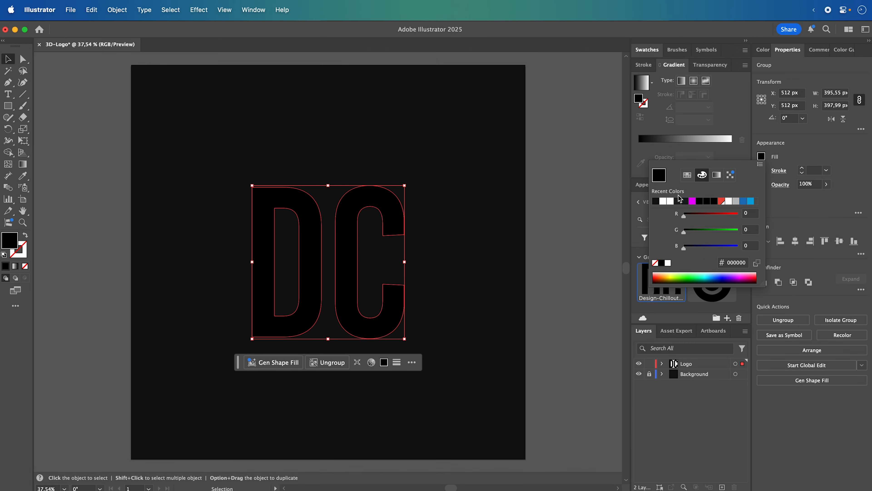
left_click(667, 263)
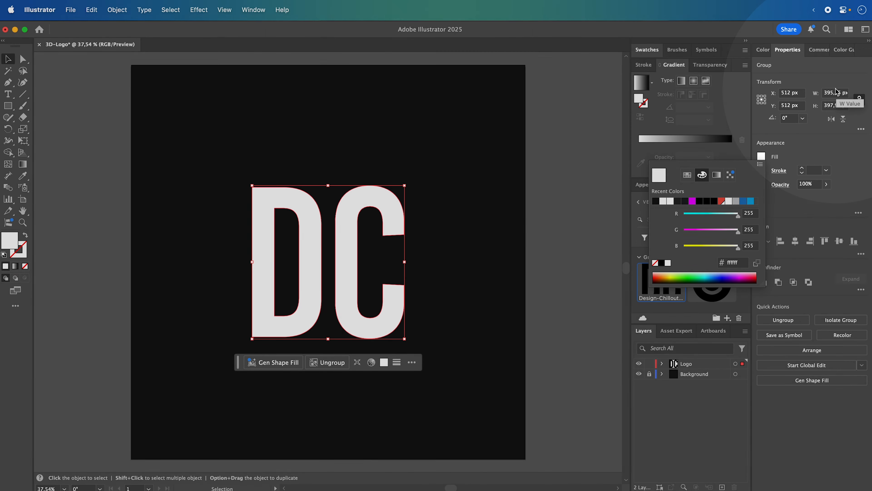
- Set the DC logo's width to 480 px with proportions constrained, and deselect it
left_click(832, 95)
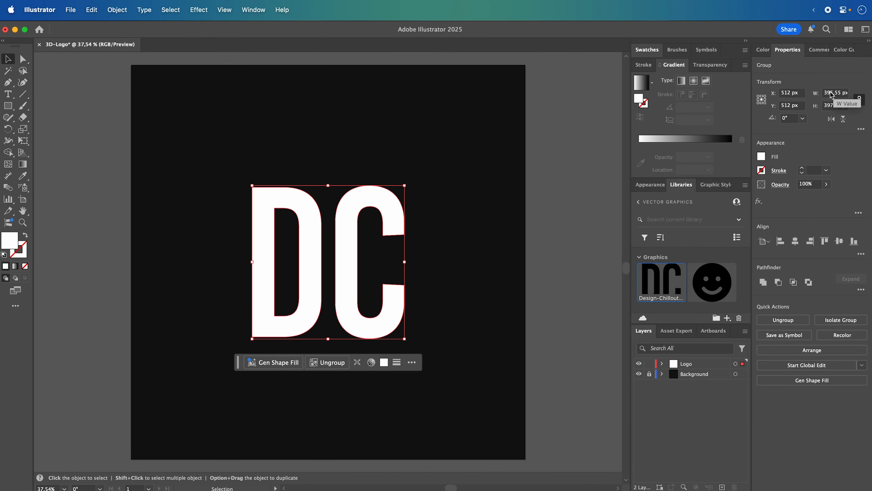
left_click_drag(827, 96, 846, 89)
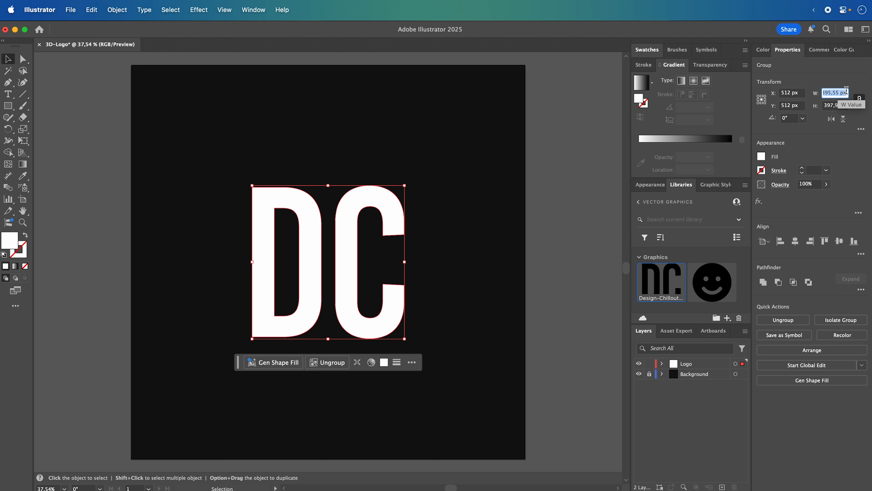
type("4")
key("Return")
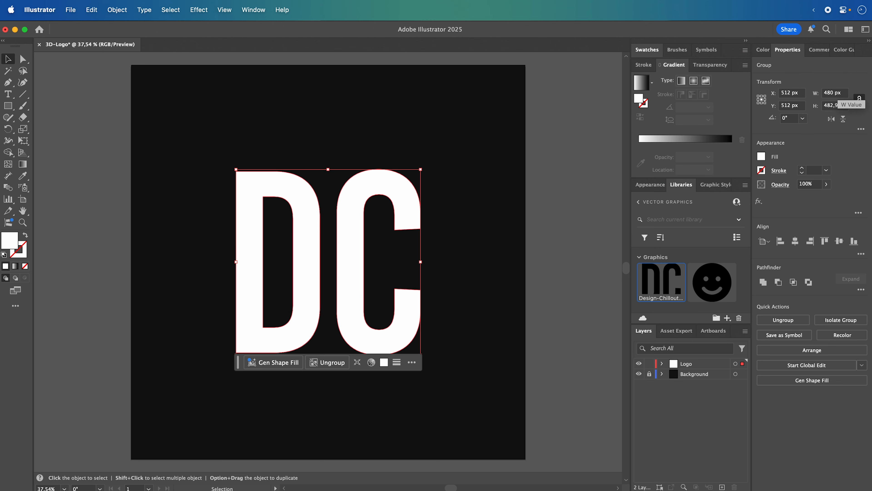
left_click(562, 232)
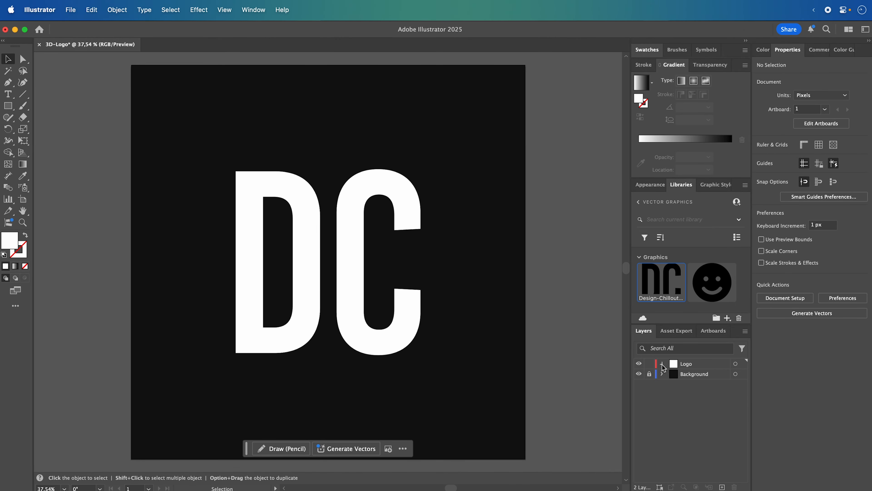
- Convert the grouped DC logo inside the Logo layer into a single compound path
left_click(662, 363)
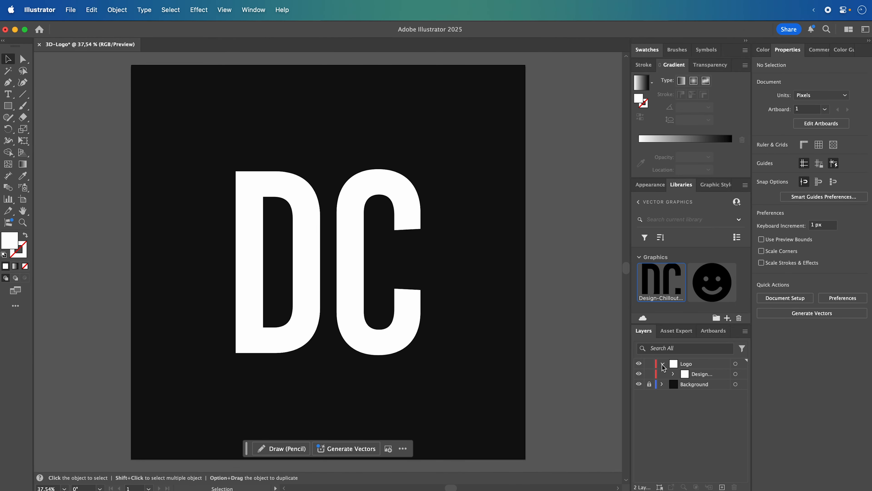
left_click(672, 373)
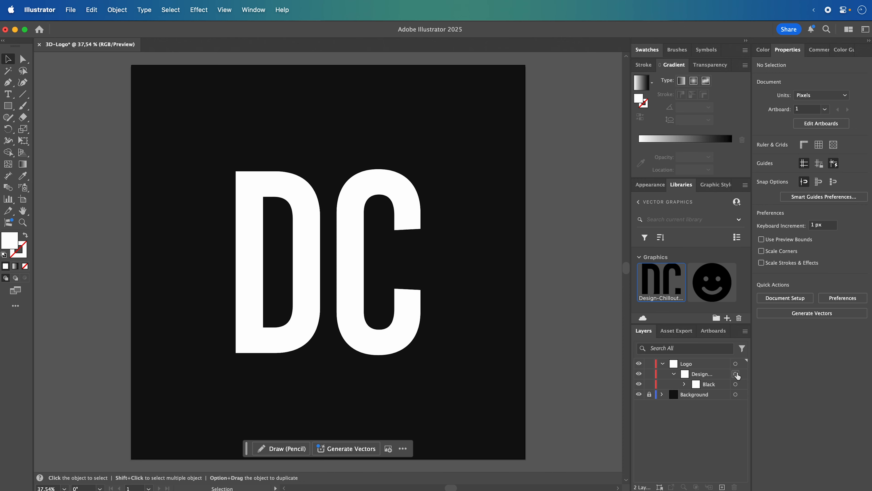
left_click(741, 364)
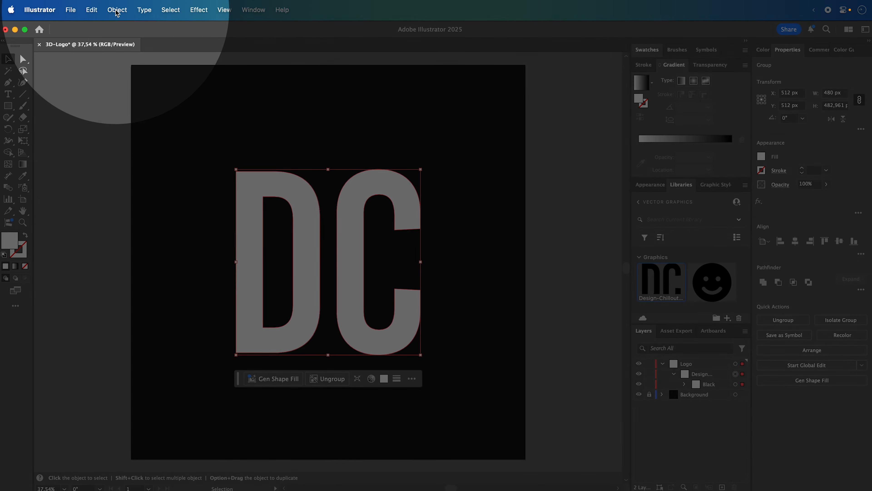
left_click(117, 9)
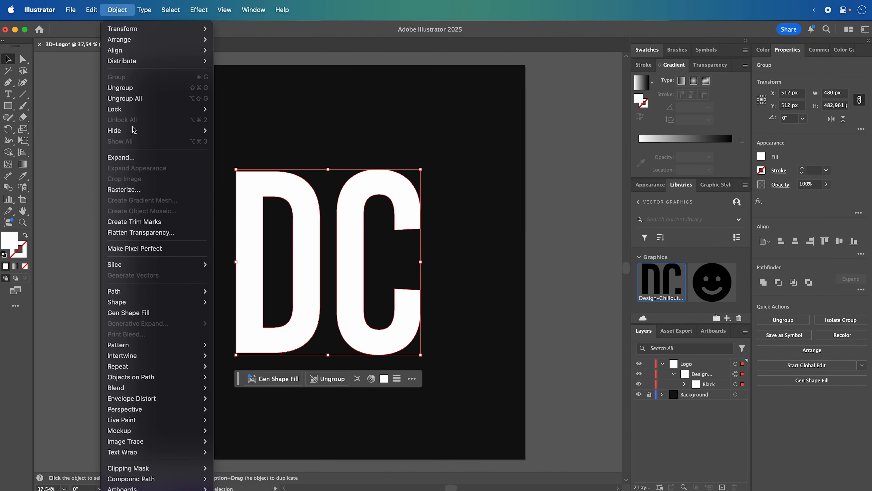
mouse_move(181, 481)
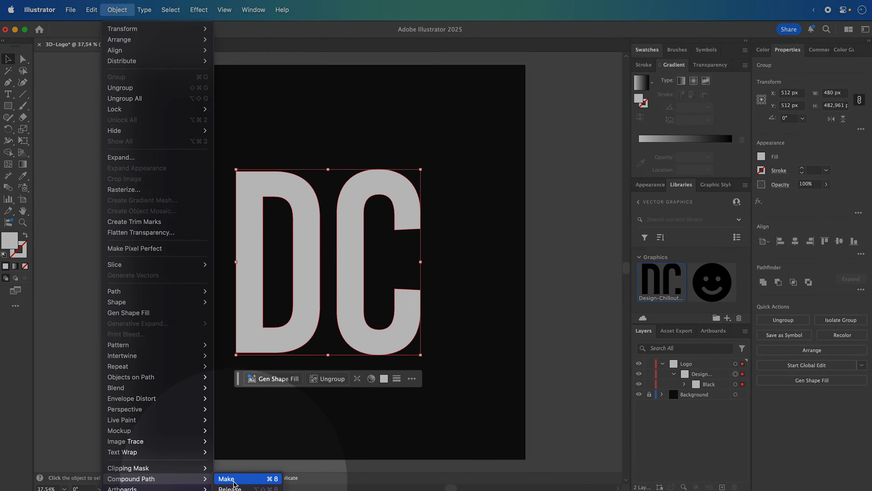
left_click(235, 481)
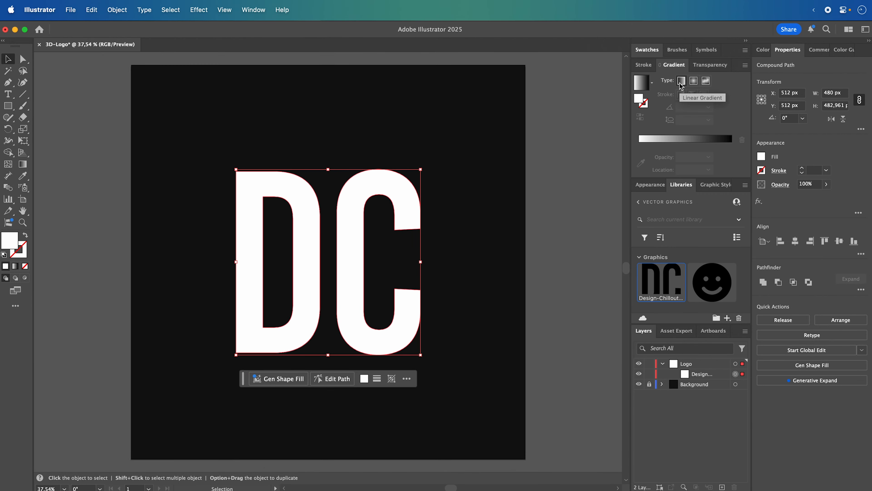
- Fill the DC logo with a linear gradient and set its starting color stop to #FF057A
left_click(682, 81)
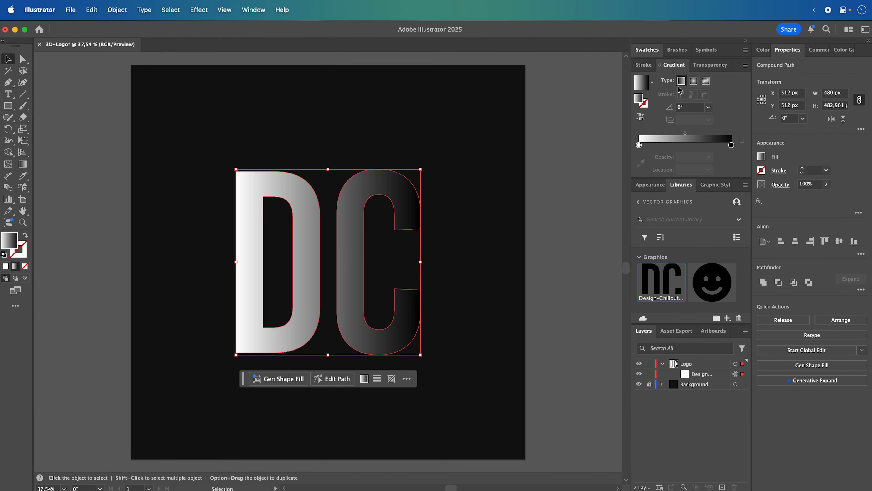
double_click(639, 145)
left_click(690, 234)
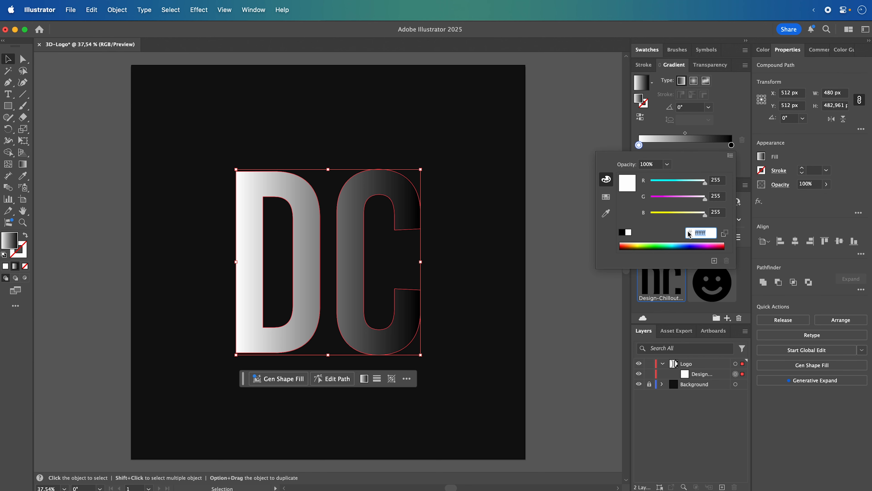
type("ff057a")
key("Return")
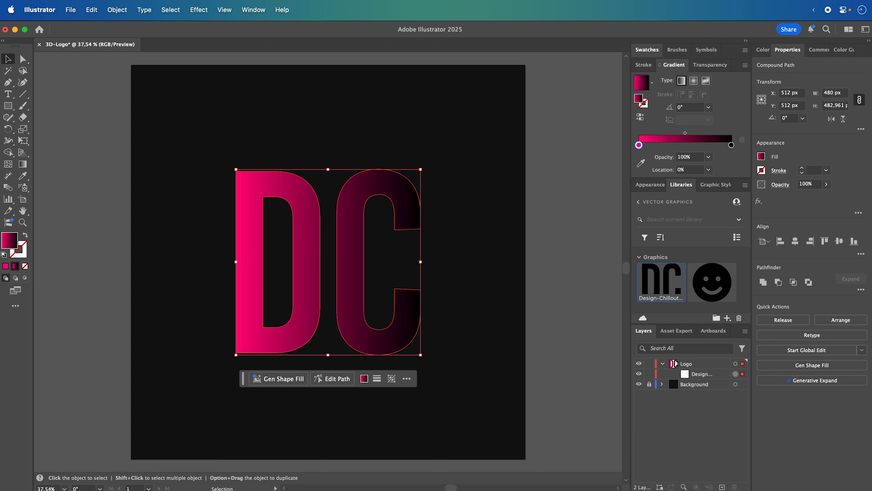
- Set the ending color stop of the logo's gradient to #059FFF
double_click(731, 144)
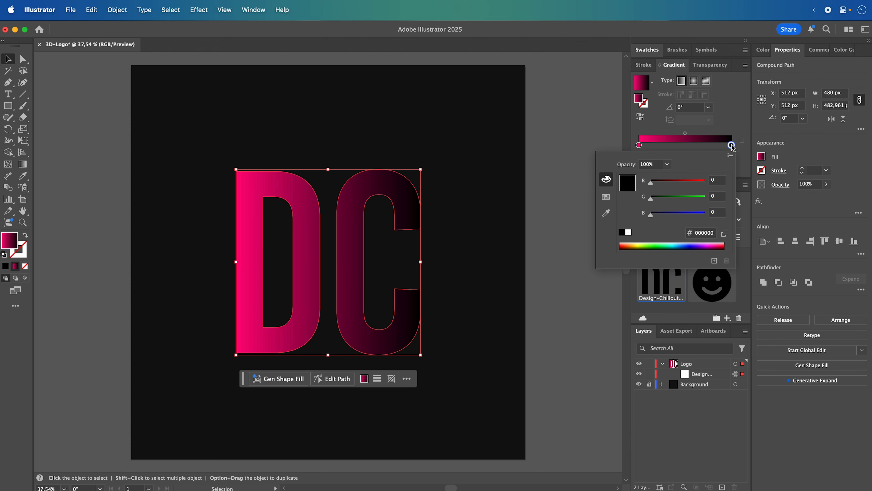
left_click(712, 234)
left_click_drag(714, 236, 684, 234)
type("059")
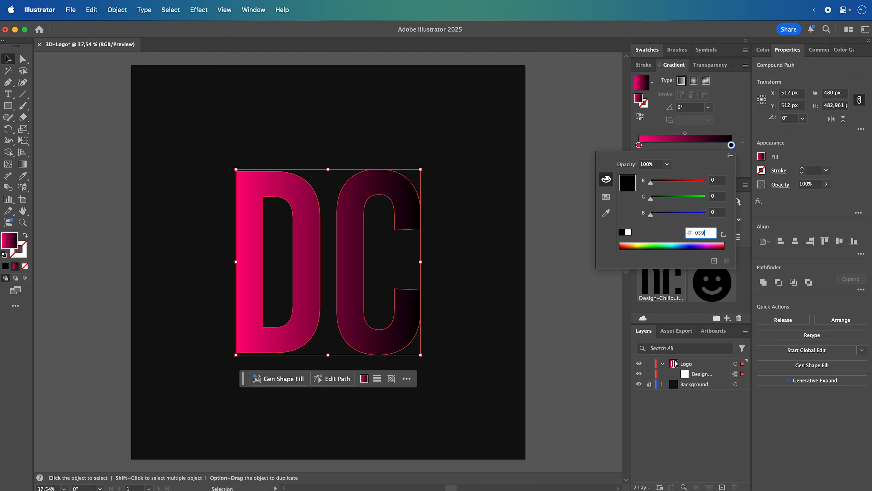
type("fff")
key("Return")
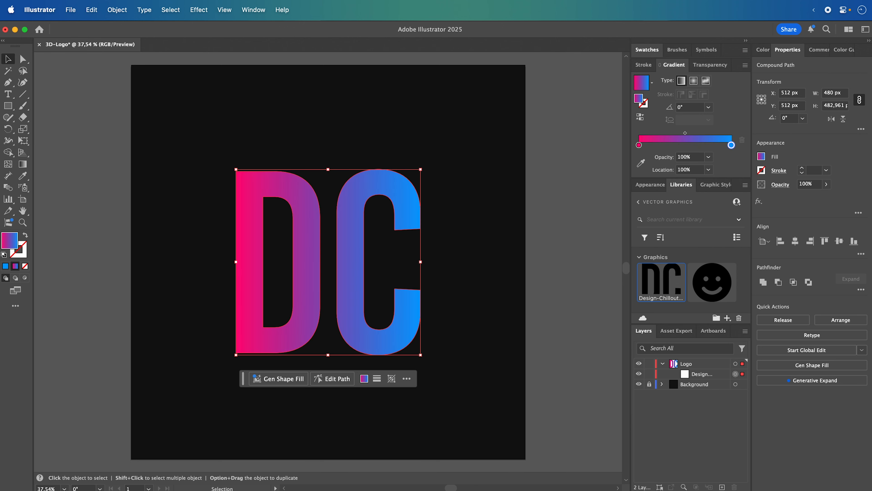
- Set the logo's gradient angle to 30° and deselect the logo
left_click(708, 107)
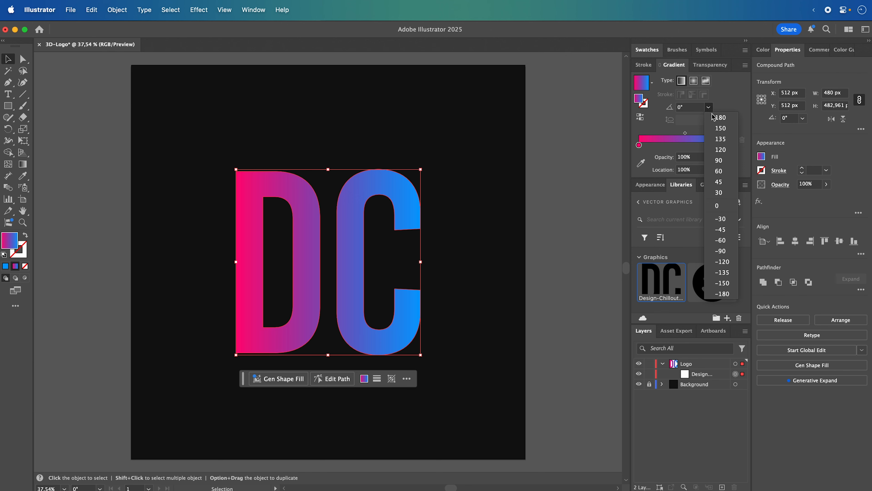
left_click(719, 192)
left_click(548, 197)
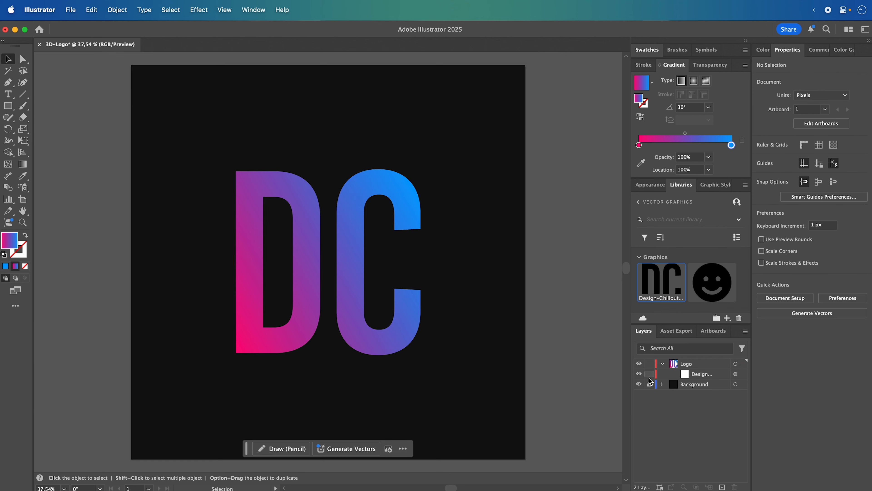
- Apply the 3D Extrude & Bevel effect to the DC logo with a depth of 48 pt
left_click(742, 375)
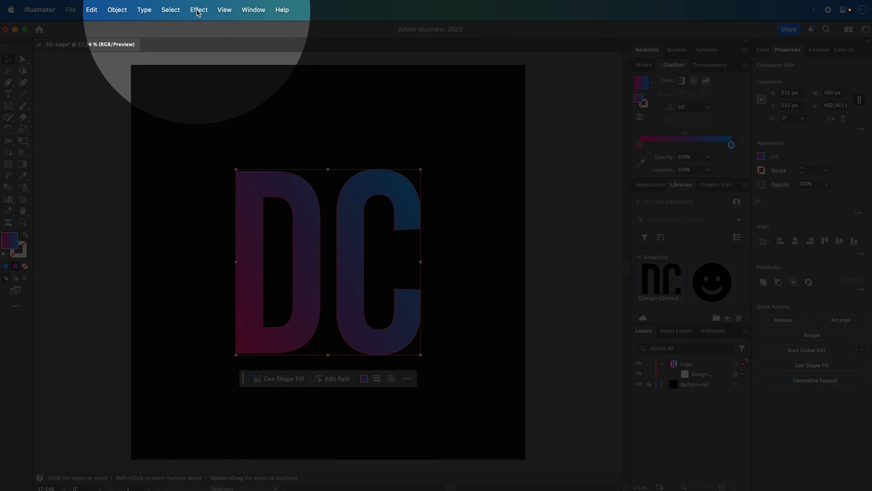
left_click(198, 10)
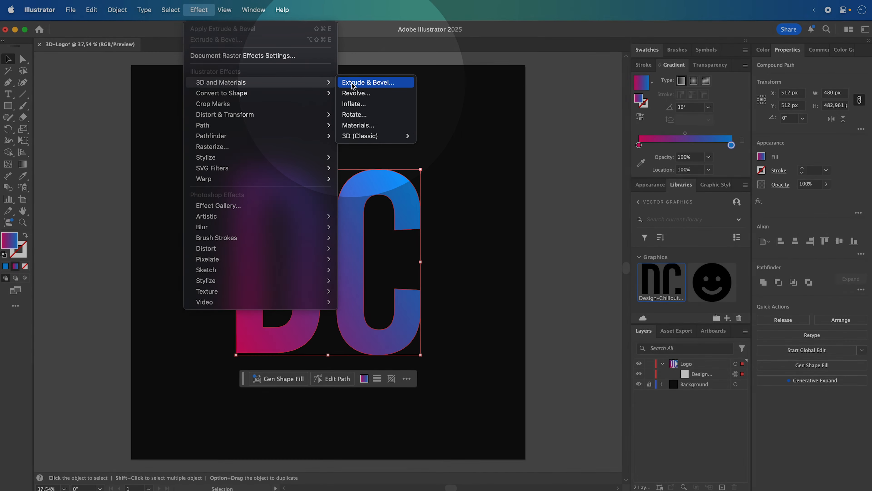
left_click(352, 86)
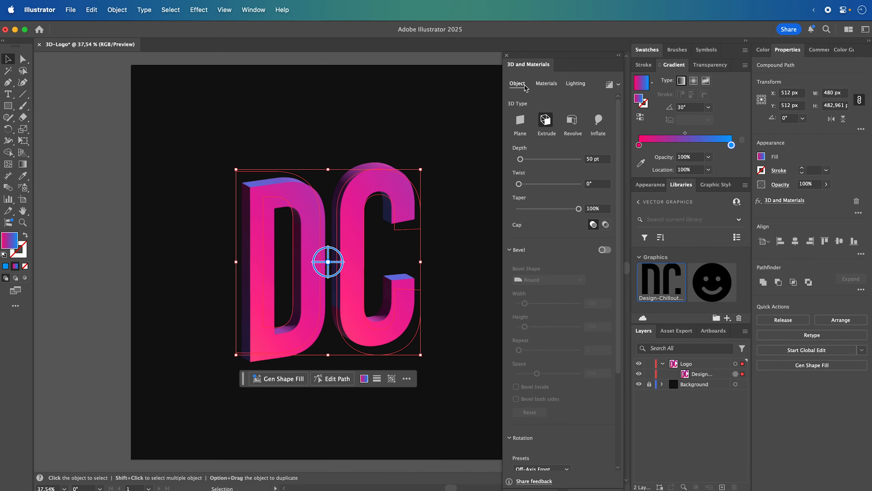
left_click(584, 158)
type("48")
key("Return")
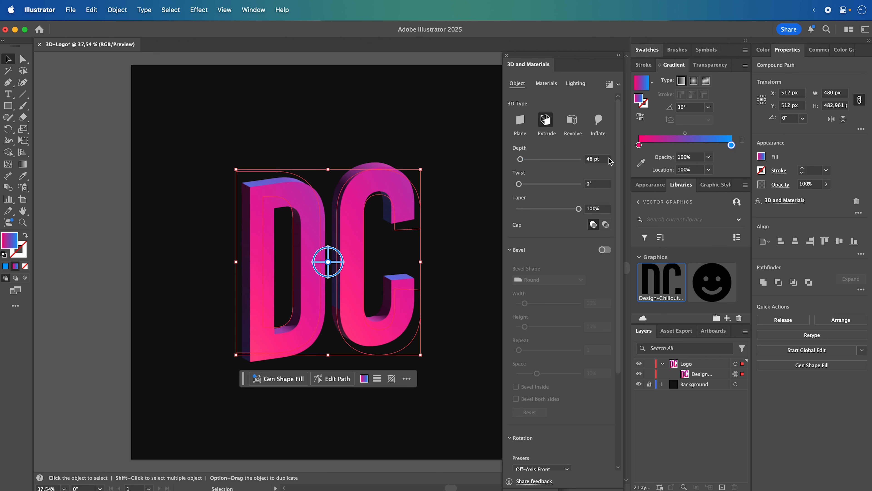
- Enable the bevel on the extruded logo with a Round shape, 10% width and 10% height
scroll(605, 192, "down", 3)
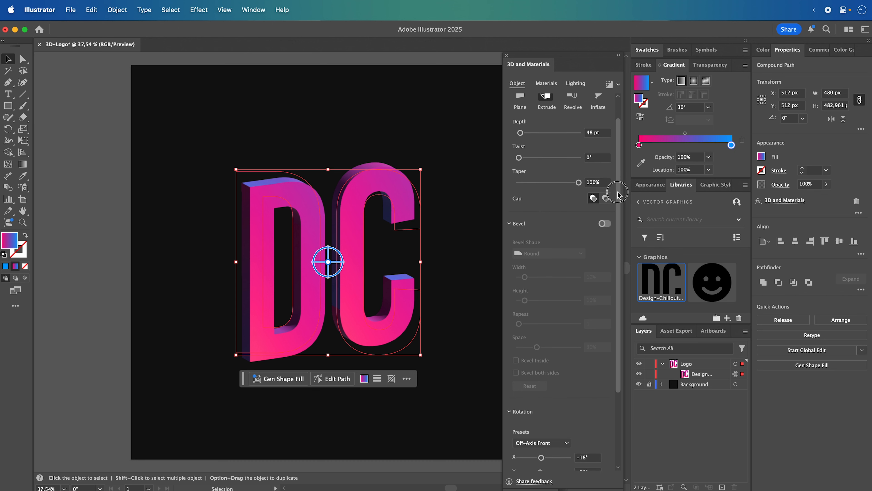
left_click(604, 190)
left_click(548, 221)
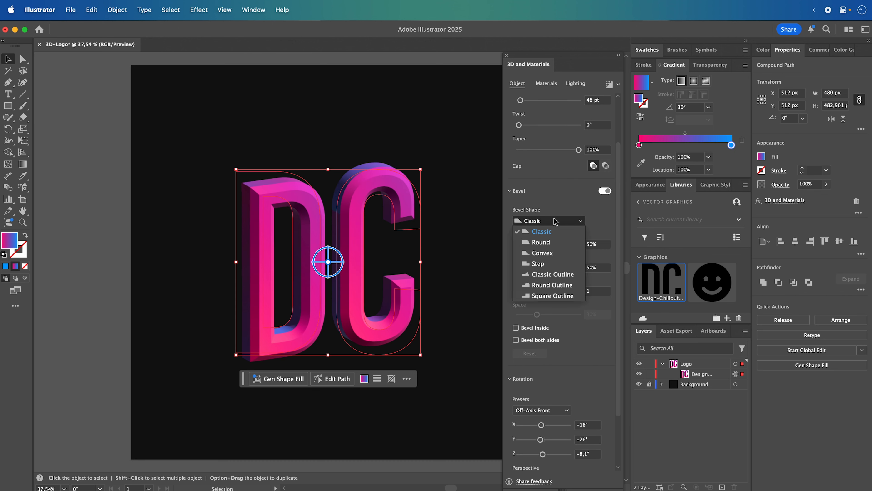
left_click(546, 242)
left_click_drag(602, 244, 571, 250)
type("10")
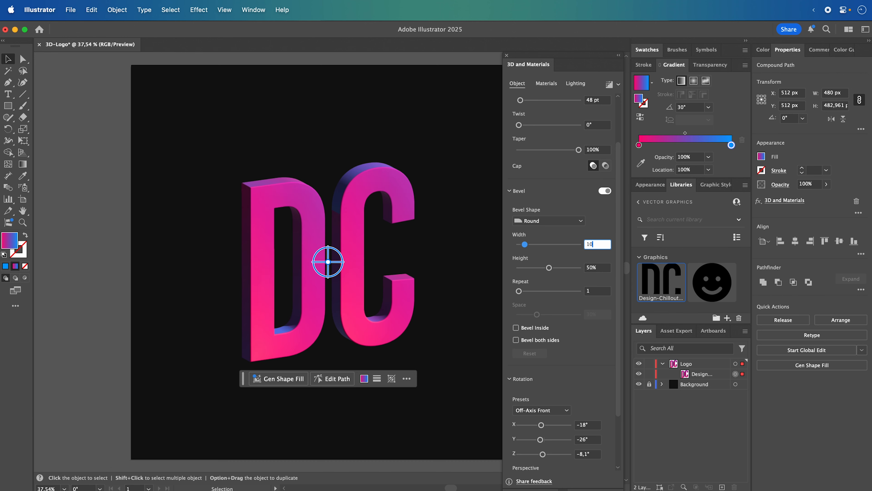
left_click_drag(594, 264, 585, 268)
type("10")
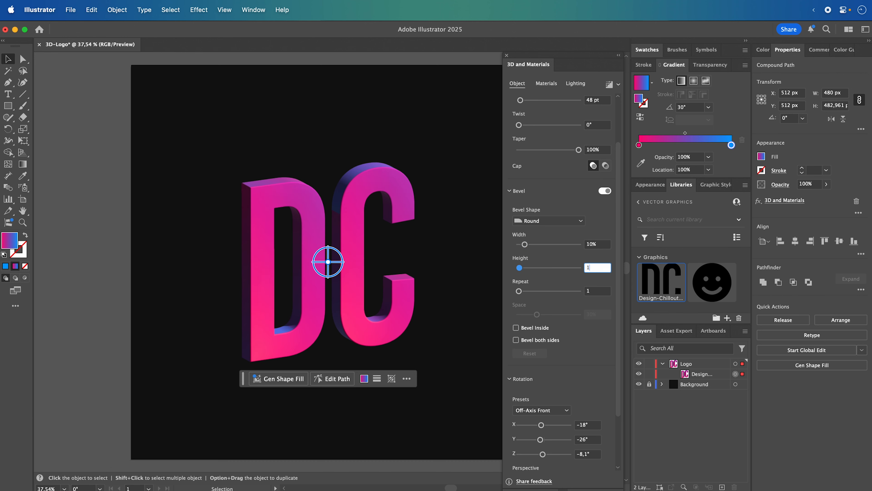
key("Return")
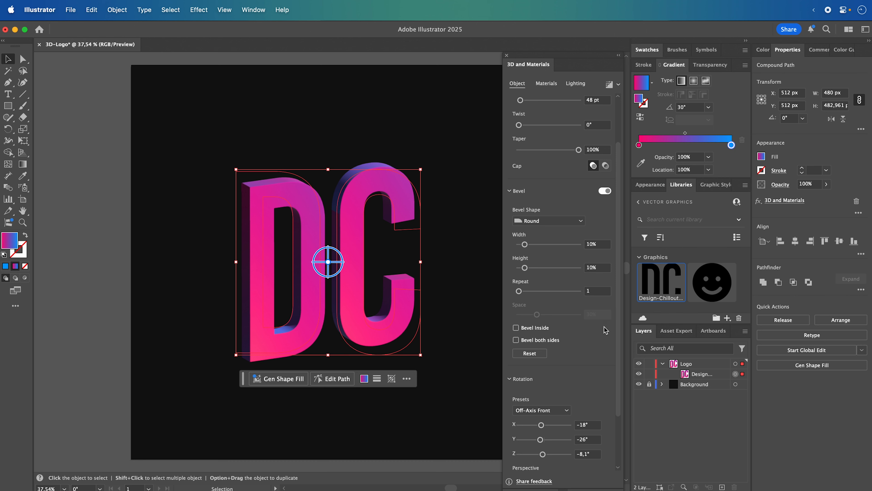
scroll(606, 330, "down", 3)
left_click(565, 344)
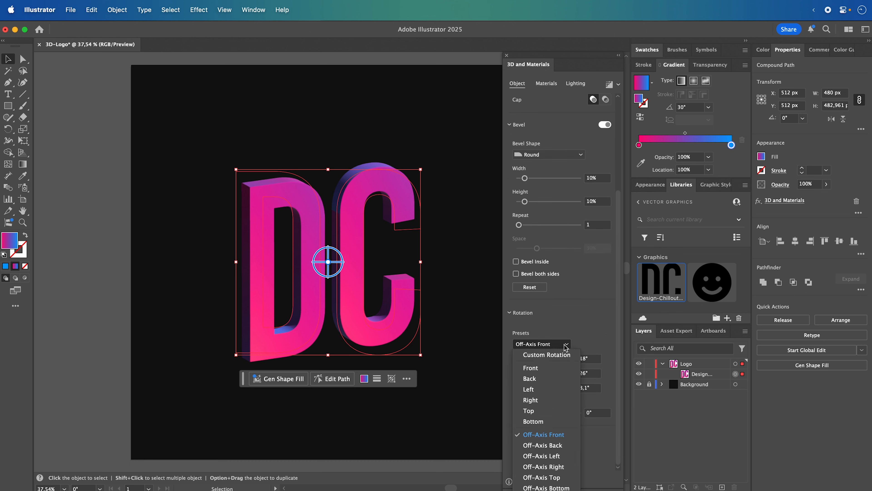
left_click(565, 344)
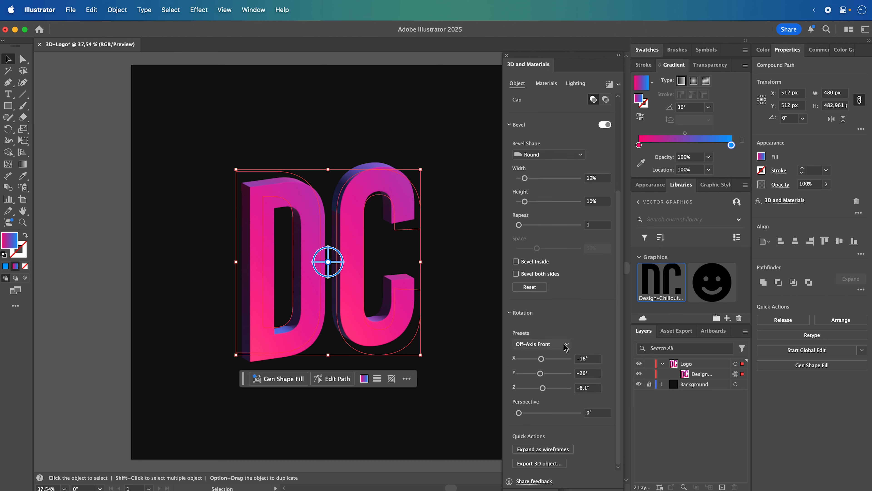
scroll(587, 337, "up", 5)
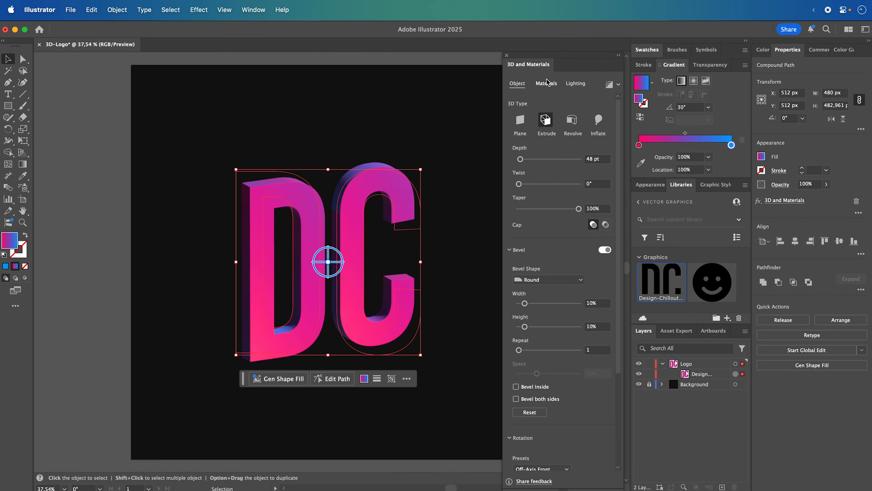
- Set the roughness of the logo's Default 3D material to 0,5
left_click(546, 83)
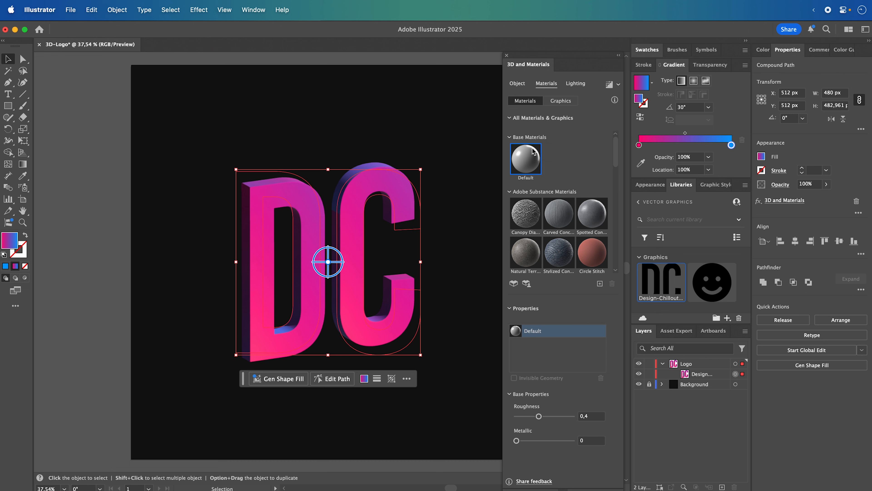
scroll(534, 155, "down", 5)
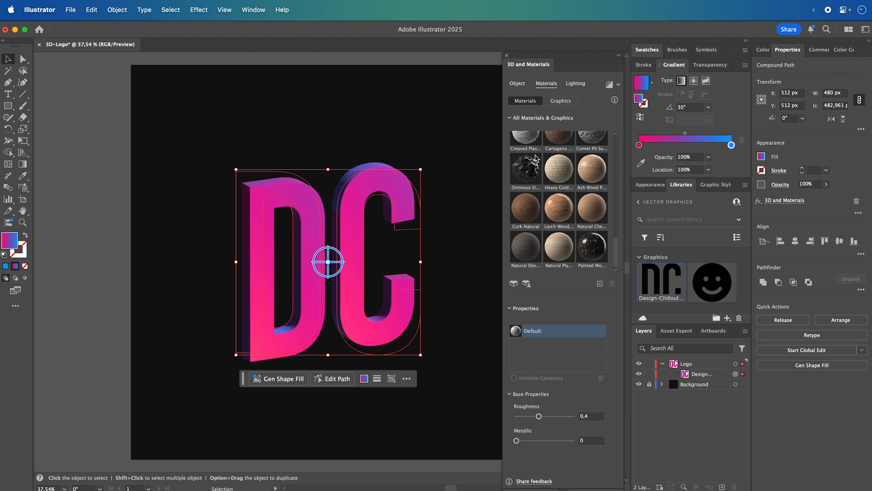
left_click(588, 416)
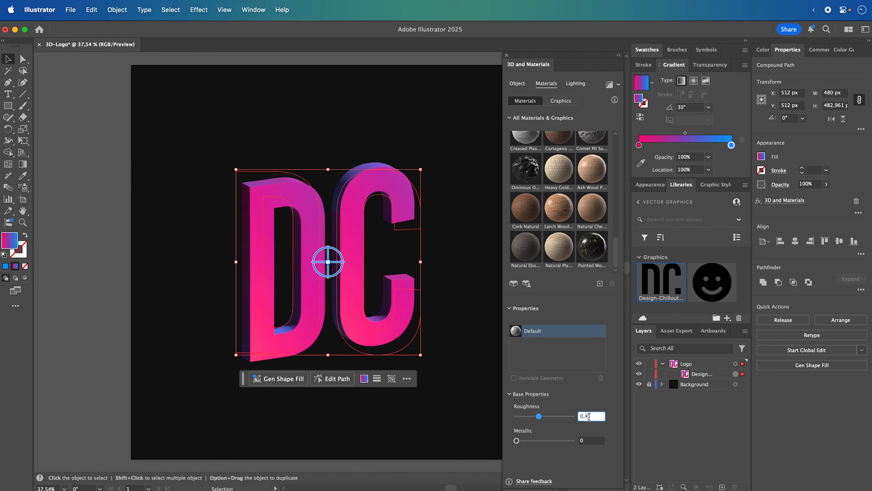
left_click_drag(589, 416, 570, 413)
type("0,5")
key("Return")
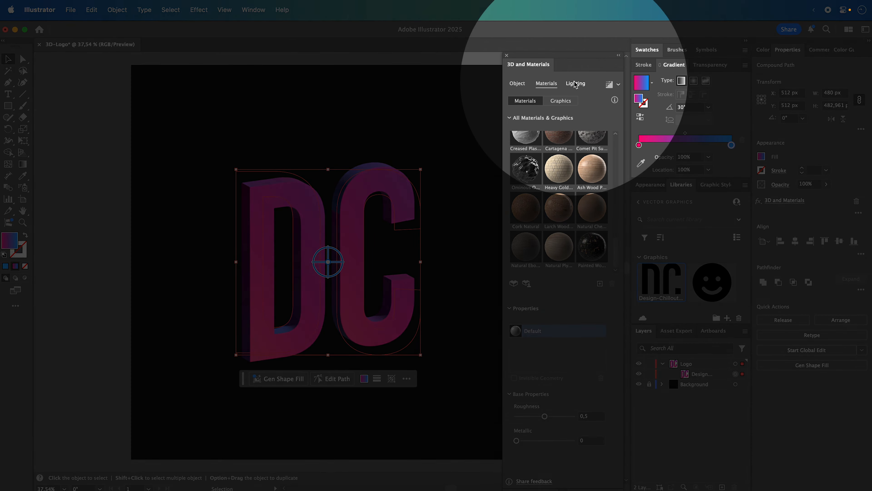
- Set the intensity of Light 1 to 160% and its height to 15°
left_click(575, 84)
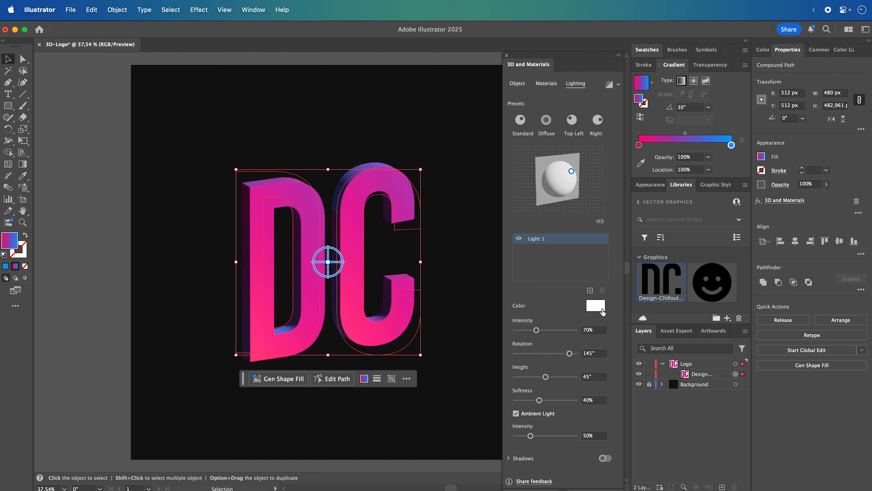
left_click(598, 329)
type("160")
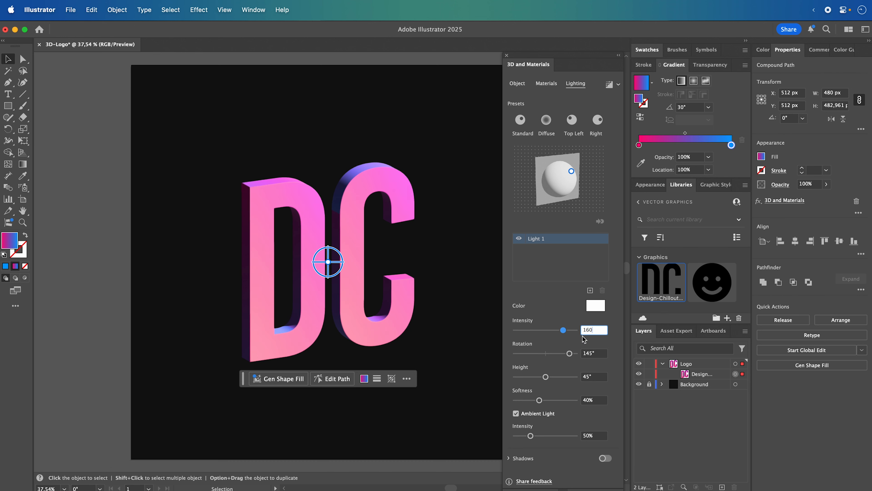
left_click(597, 377)
type("15")
key("Return")
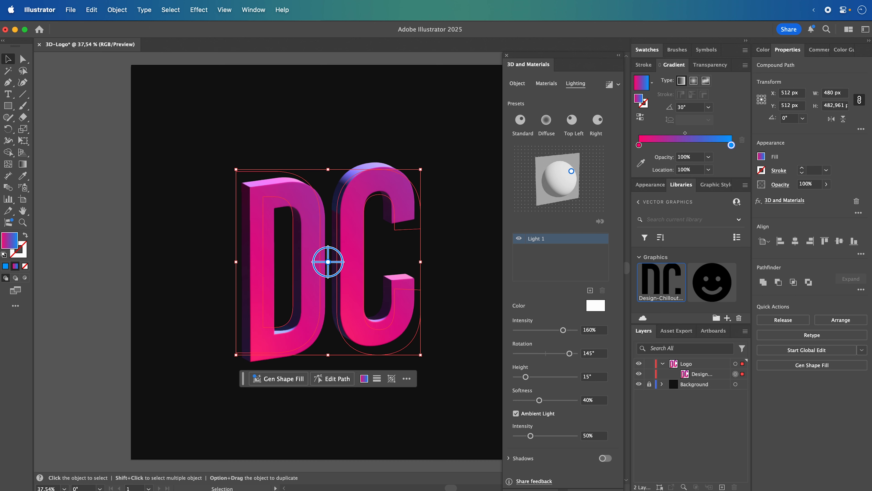
- Set the softness of Light 1 to 80% and the ambient light intensity to 90%
left_click(597, 400)
type("80")
key("Return")
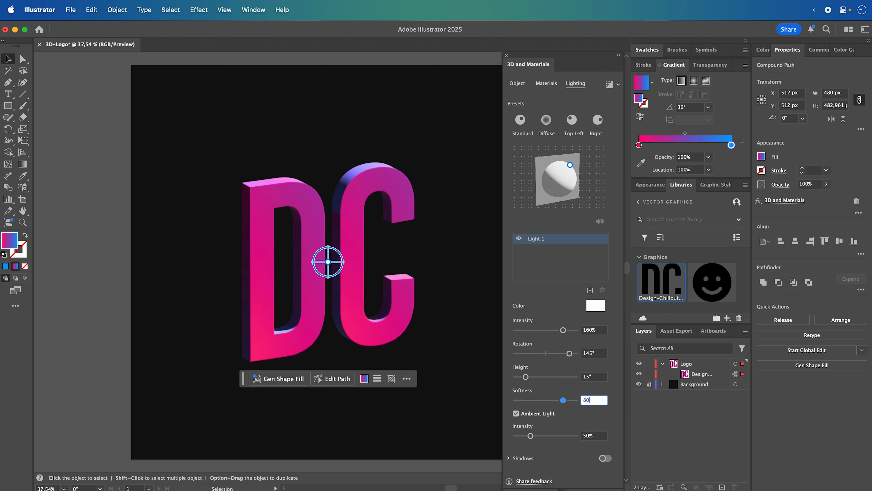
left_click(596, 435)
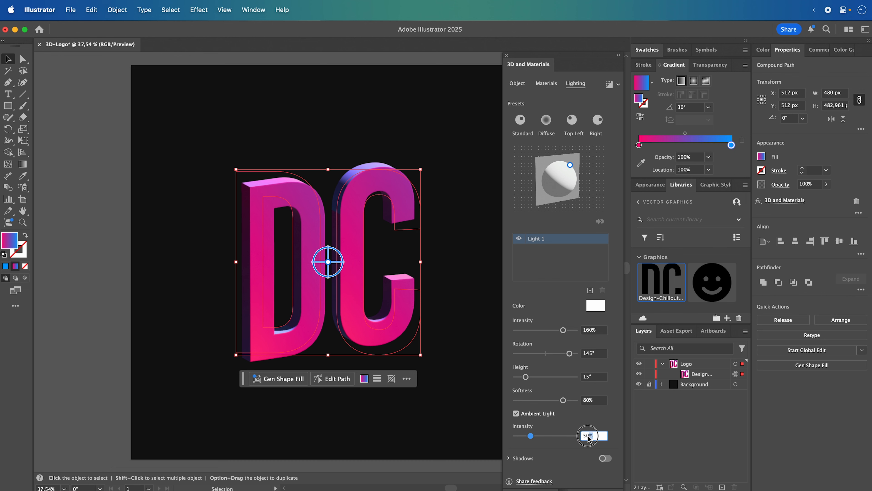
type("90")
key("Return")
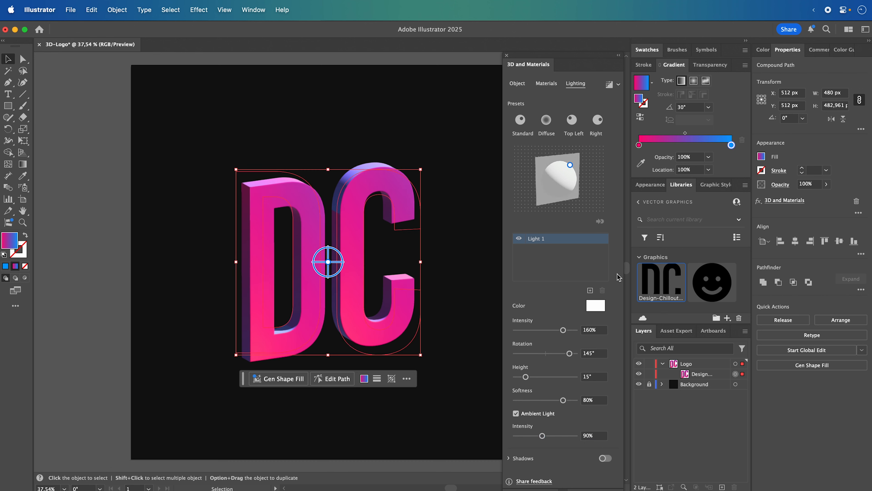
- Move the blue stop of the logo's gradient to a location of about 32,6%
left_click(706, 376)
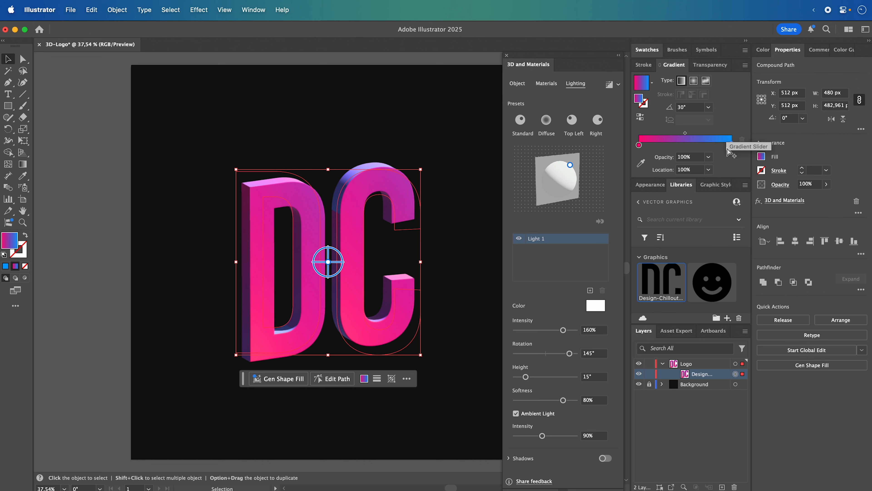
left_click_drag(732, 145, 670, 148)
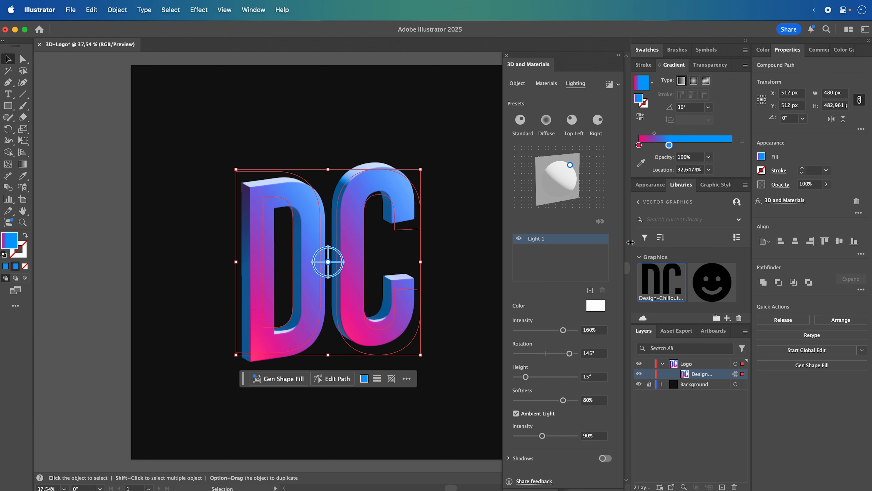
left_click(122, 208)
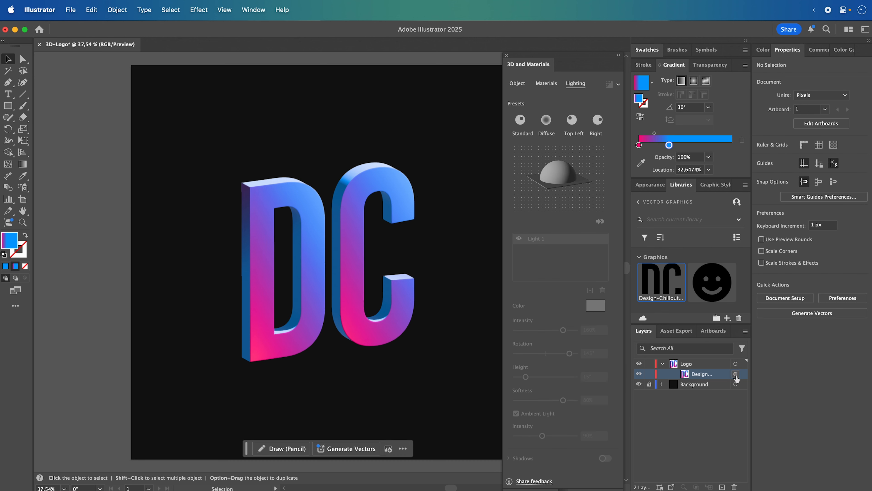
- Render the 3D logo with Ray Tracing enabled at High quality and Reduce Noise on, and close the 3D settings
left_click(743, 375)
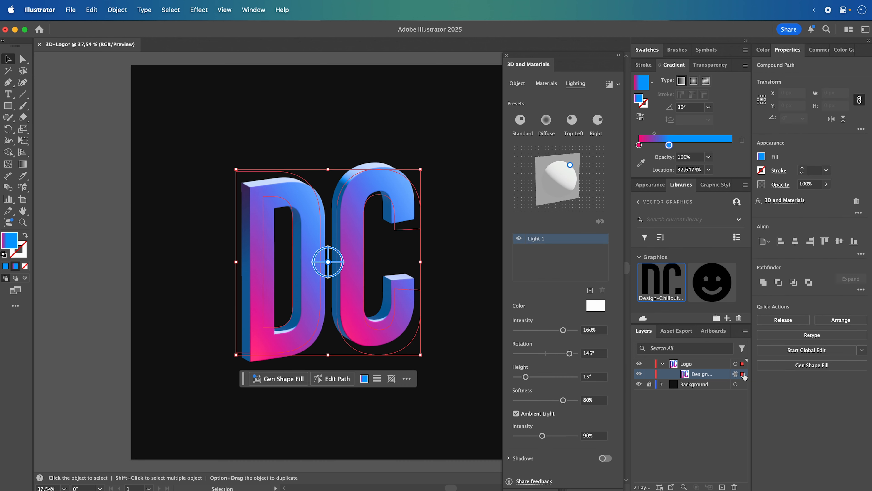
left_click(618, 87)
left_click(606, 122)
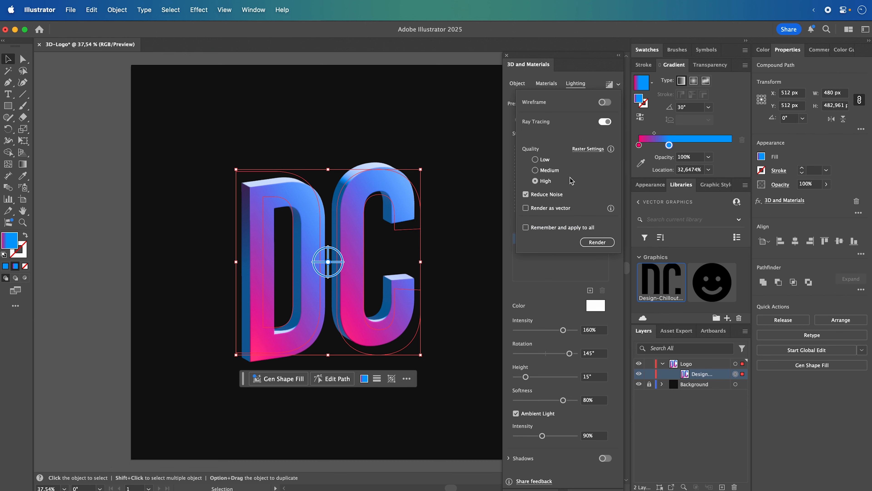
left_click(600, 245)
left_click(506, 55)
left_click(122, 237)
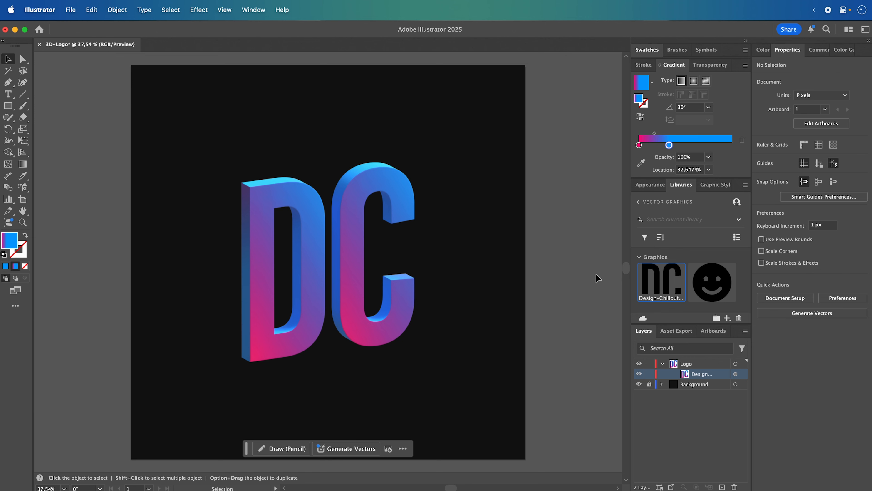
- Save the appearance of the logo's compound path as a new graphic style
left_click(742, 375)
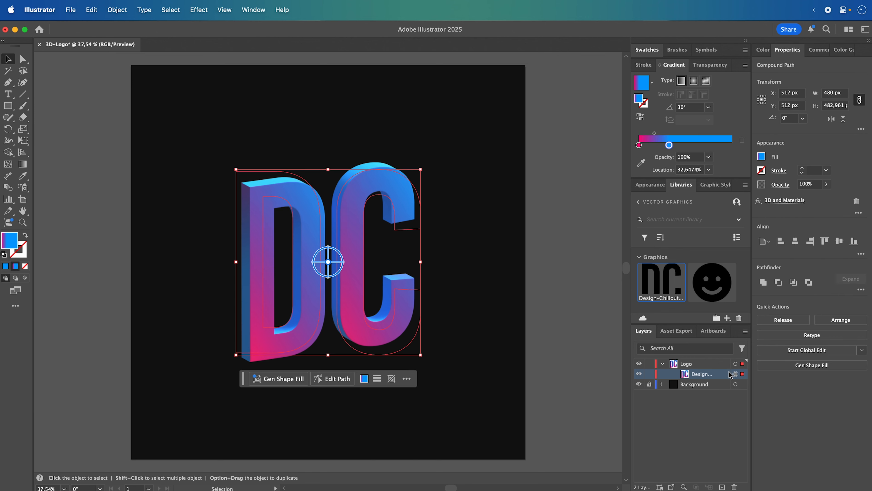
left_click(735, 363)
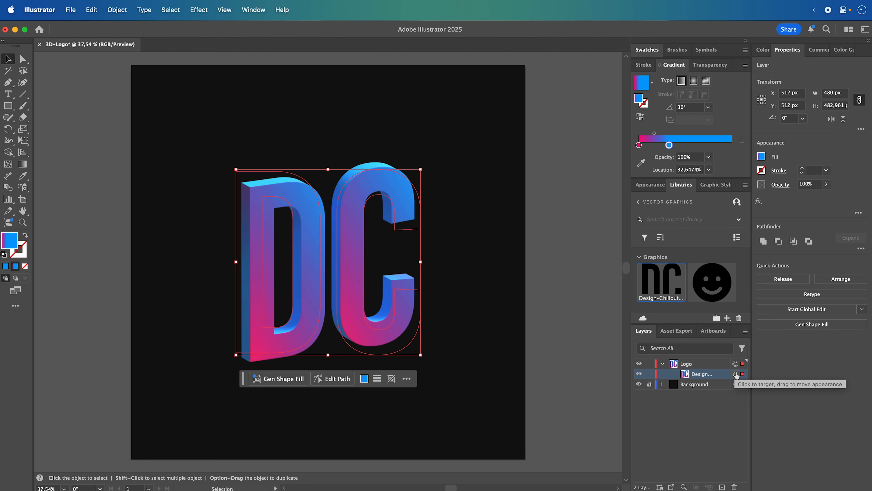
left_click(735, 373)
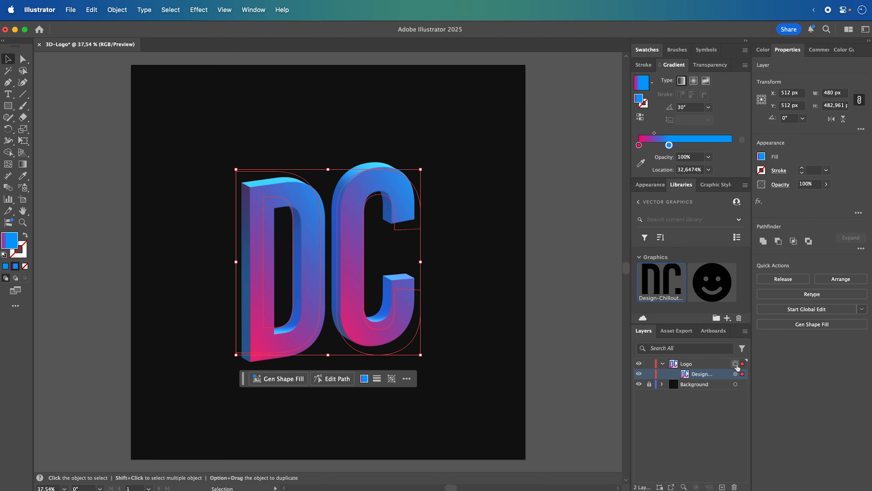
left_click(712, 186)
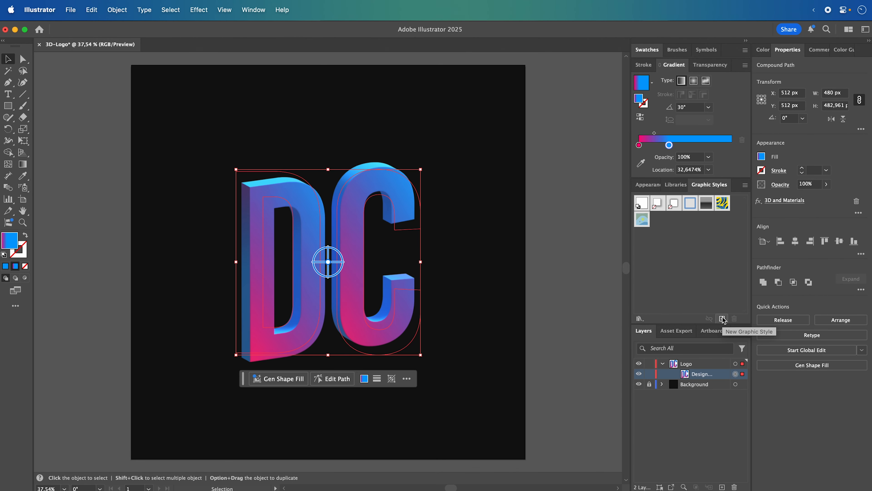
left_click(723, 319)
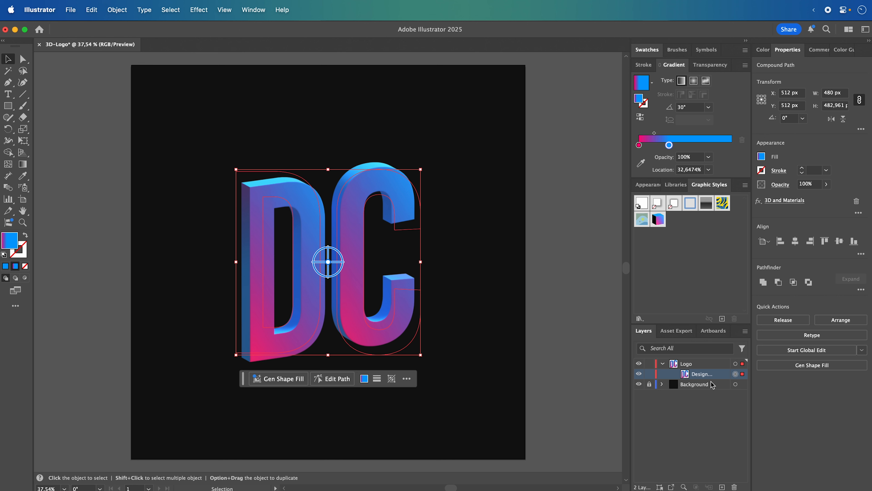
- Add a new layer named Smiley above the Logo layer and hide the Logo layer
left_click(707, 365)
left_click(663, 364)
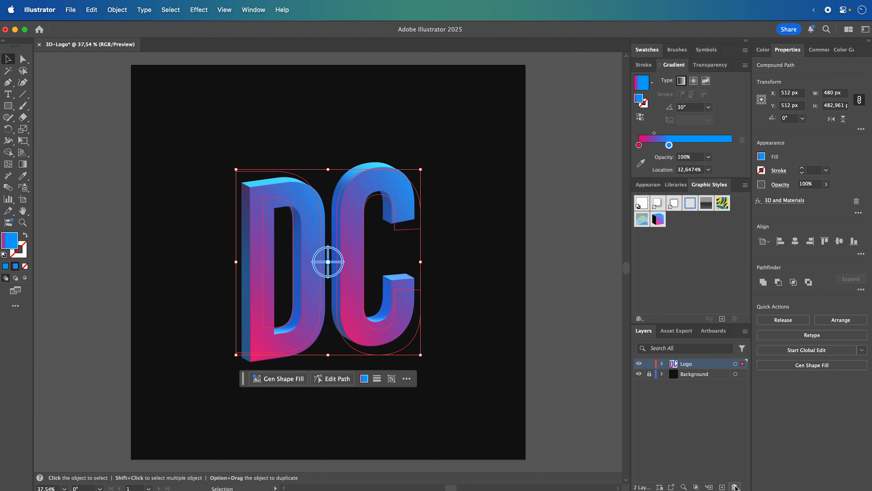
left_click(722, 487)
left_click(649, 384)
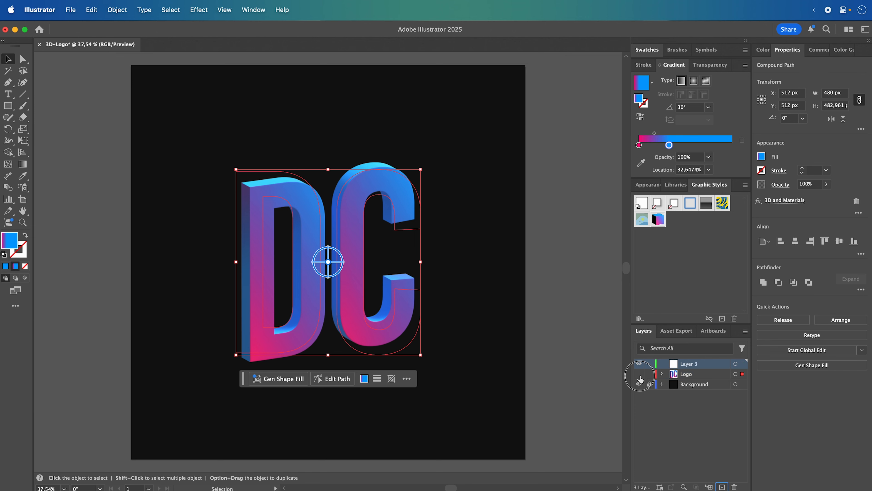
left_click(639, 374)
double_click(693, 370)
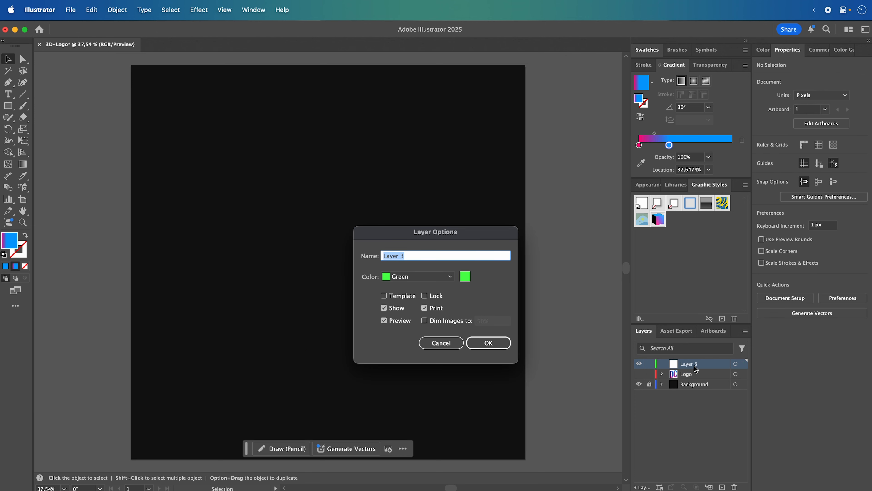
type("Smiley")
key("Return")
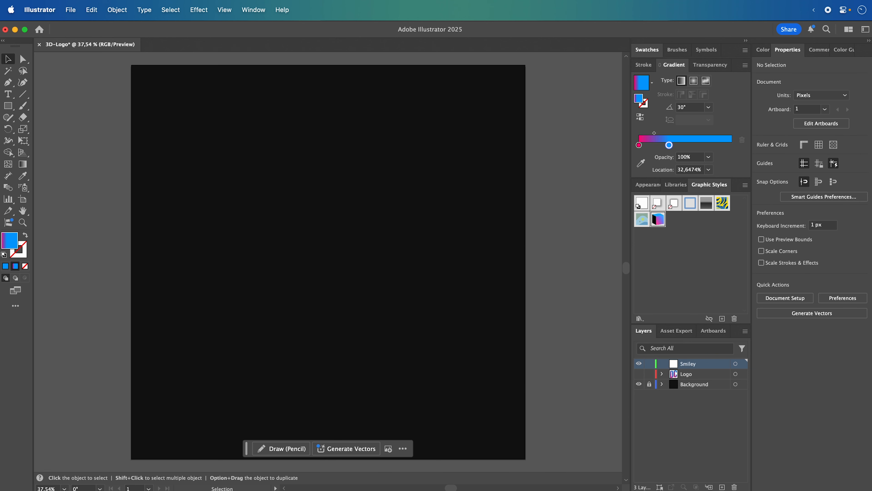
- Place a copy of the smiley face graphic from the library at the centre of the artboard
left_click(675, 185)
right_click(712, 279)
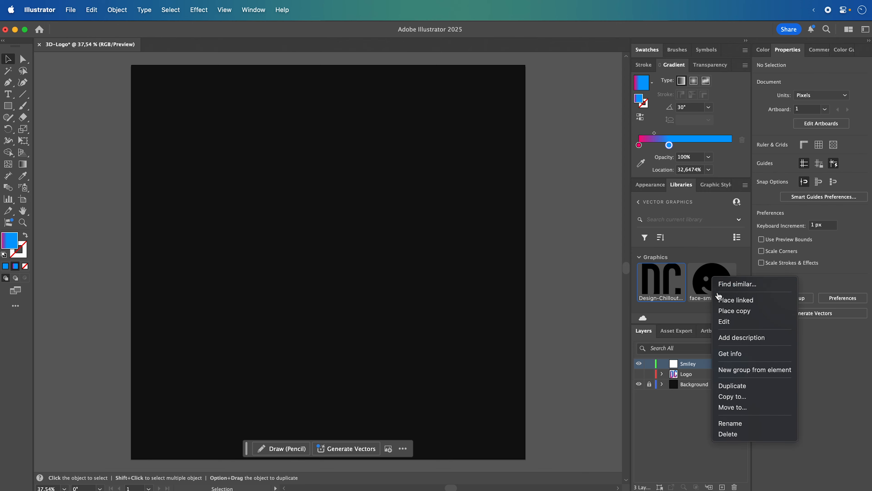
left_click(721, 311)
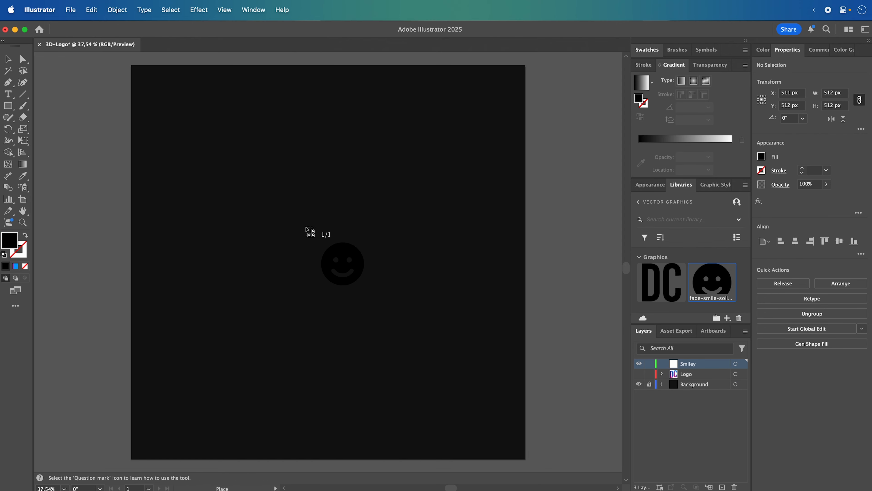
left_click(305, 226)
left_click_drag(415, 280, 339, 215)
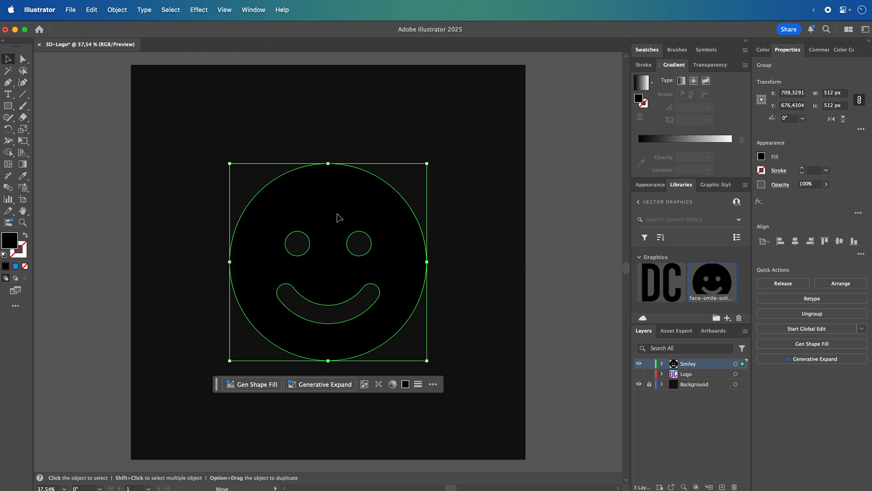
- Convert the smiley group into a compound path and select it within the Smiley layer
left_click(662, 363)
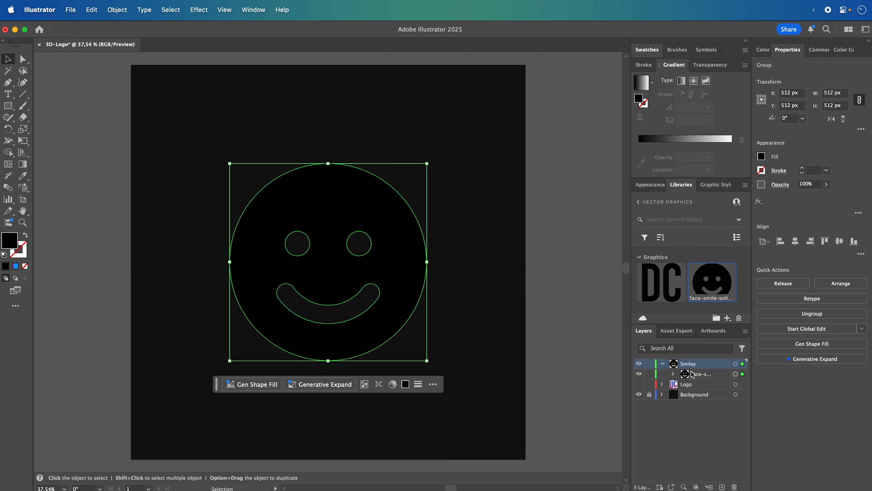
left_click(127, 5)
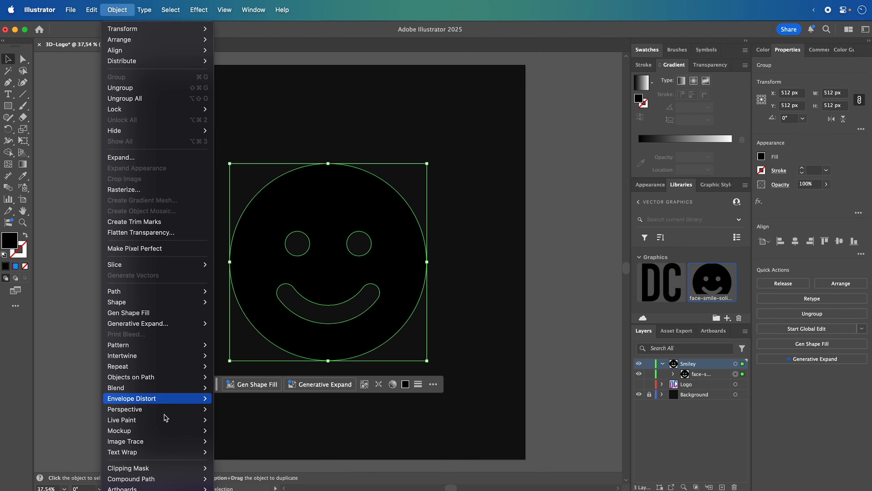
mouse_move(170, 484)
left_click(227, 478)
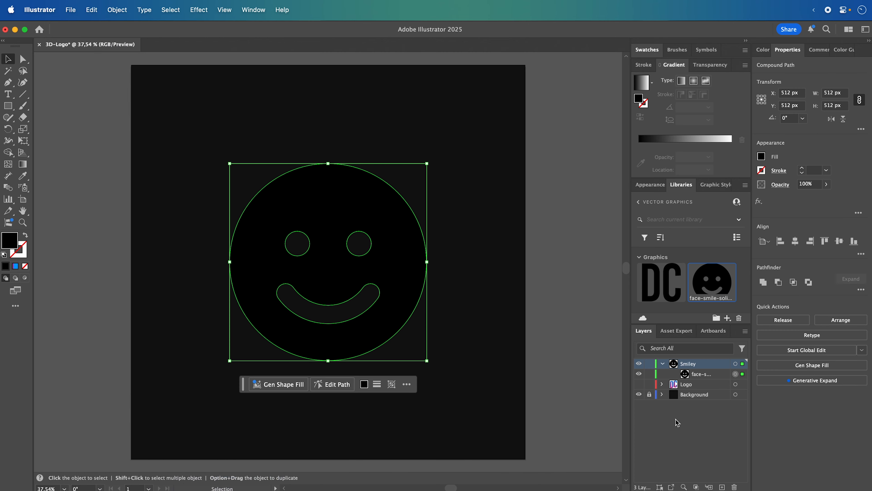
left_click(712, 377)
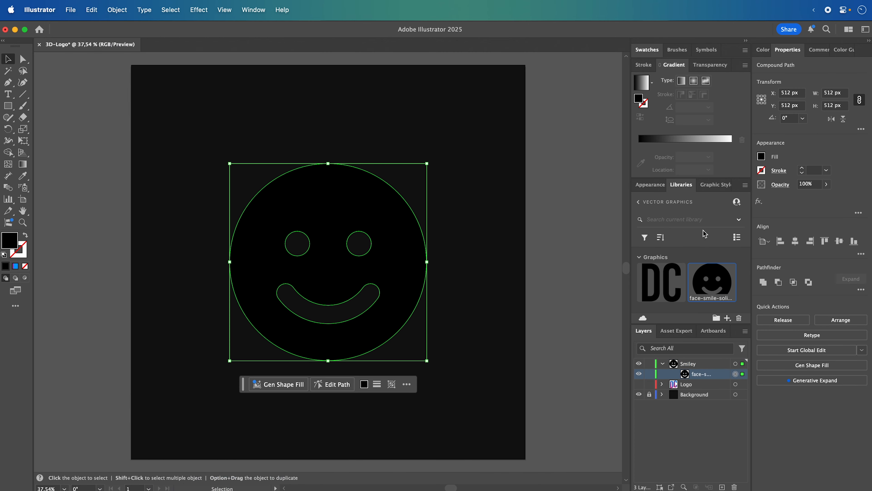
- Apply the saved 3D gradient graphic style to the smiley's compound path and deselect it
left_click(714, 184)
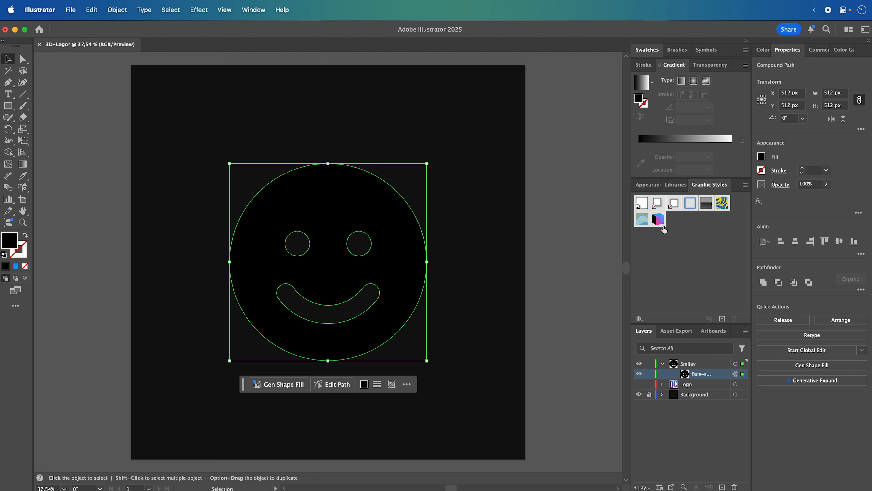
left_click(659, 221)
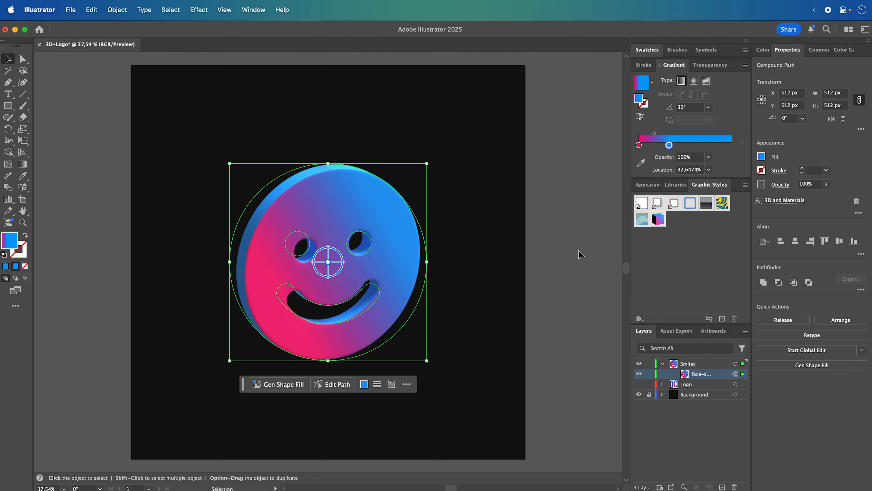
left_click(566, 252)
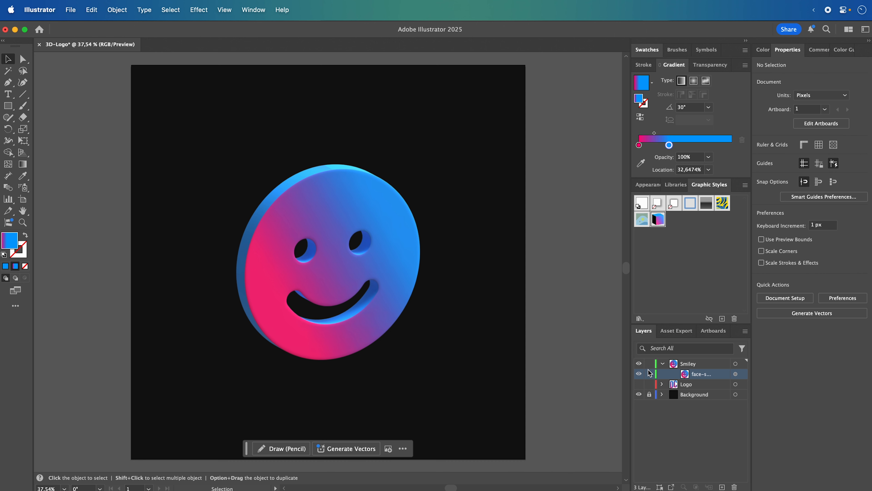
- Collapse and hide the Smiley layer, and show the Logo layer again
left_click(662, 364)
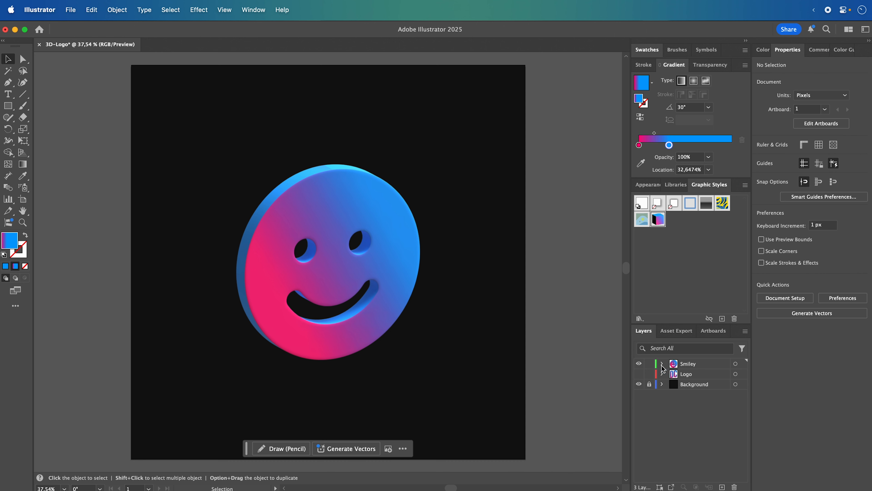
left_click(639, 364)
left_click(638, 374)
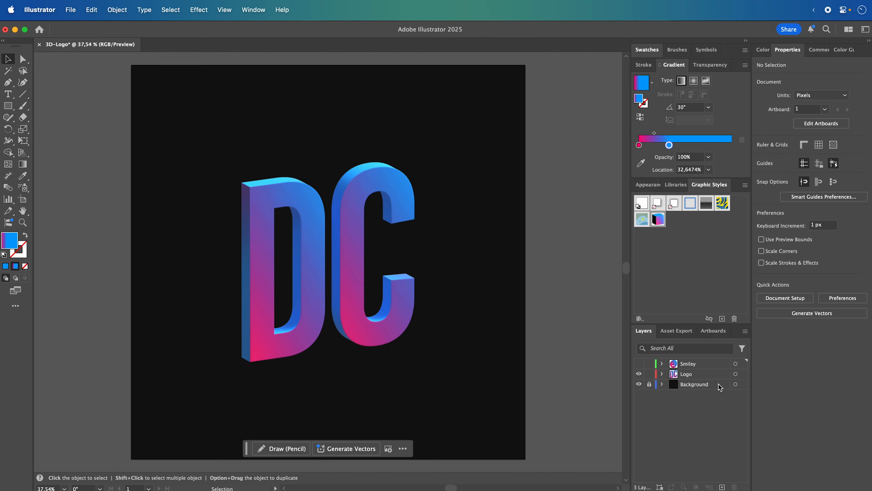
left_click(736, 373)
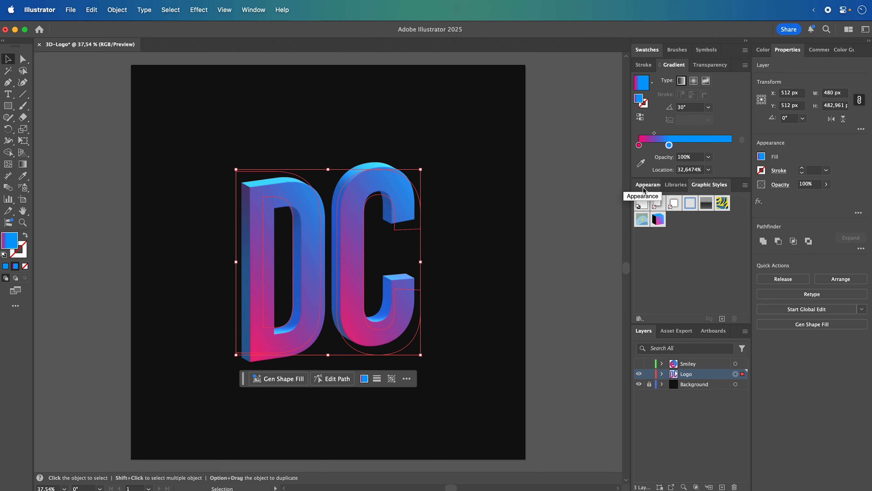
left_click(78, 14)
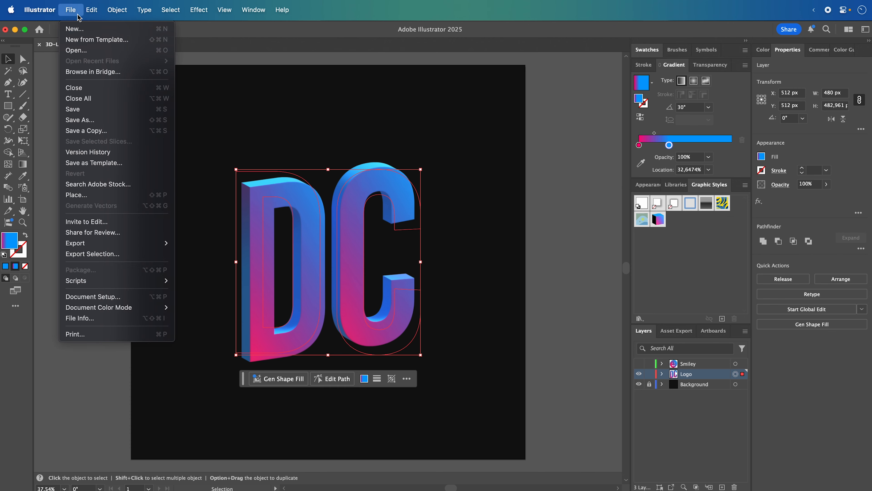
mouse_move(114, 245)
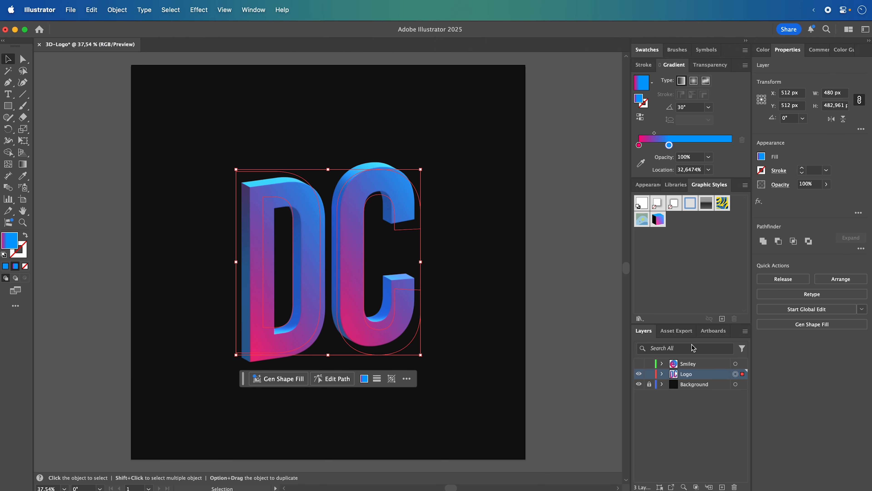
- Open the 3D and Materials effect of the compound path inside the Logo layer for editing and review its object settings
left_click(645, 189)
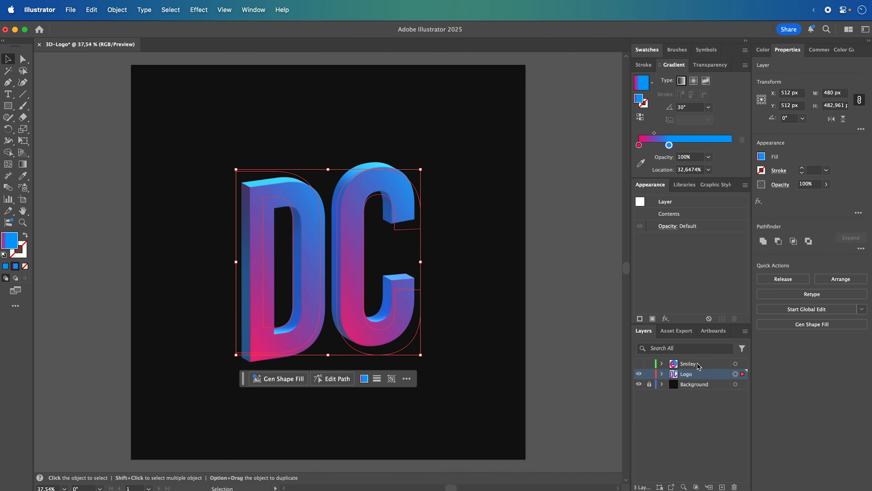
left_click(662, 374)
left_click(736, 383)
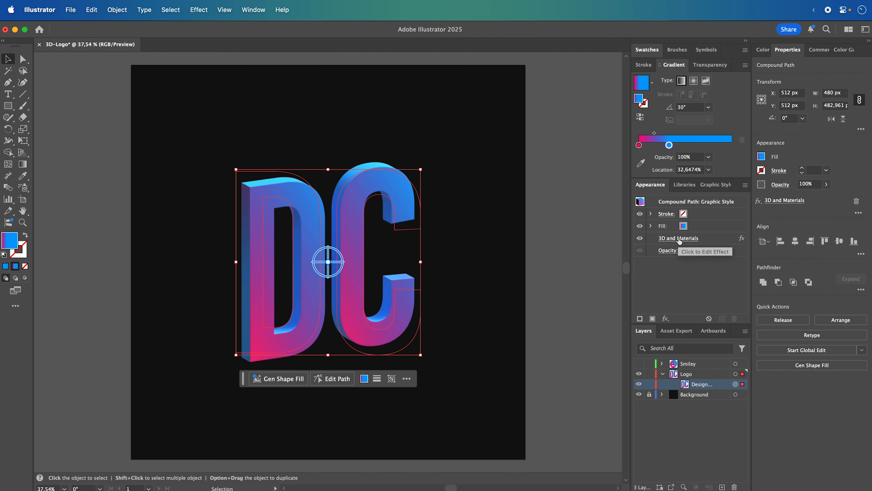
left_click(678, 239)
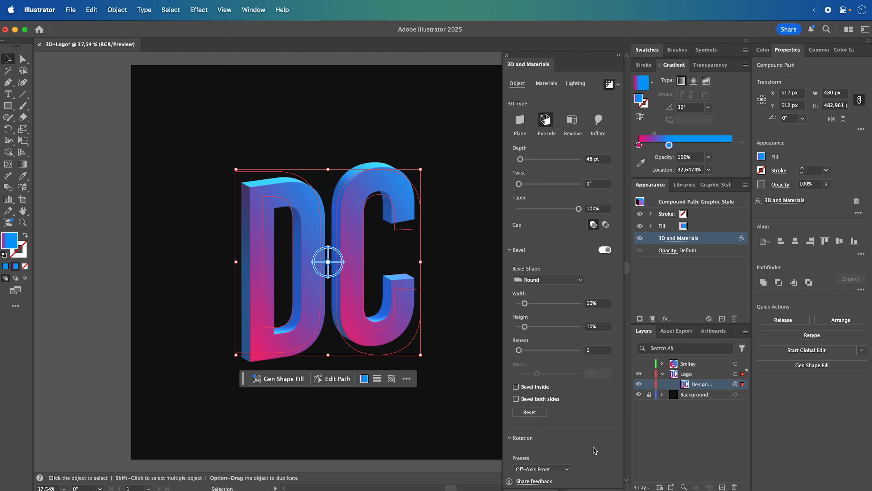
left_click(546, 84)
left_click(521, 86)
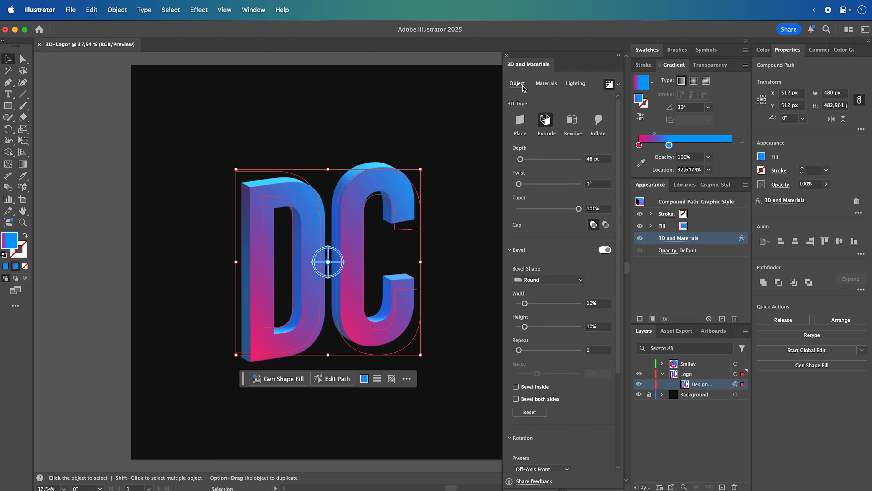
- Add the logo's compound path to the asset export list as a 3D object
scroll(602, 410, "down", 5)
scroll(602, 409, "up", 5)
scroll(602, 410, "down", 5)
left_click(554, 468)
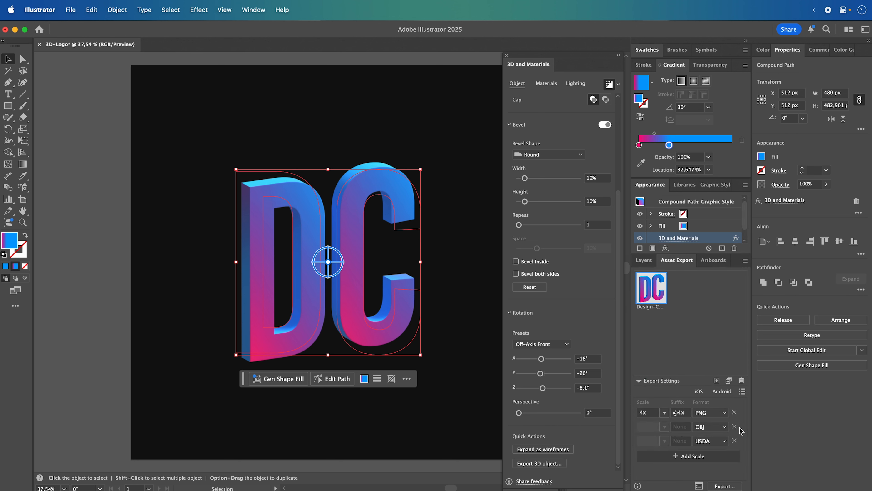
- Review the file formats offered for the logo asset's PNG and OBJ export entries, keeping both formats
left_click(724, 413)
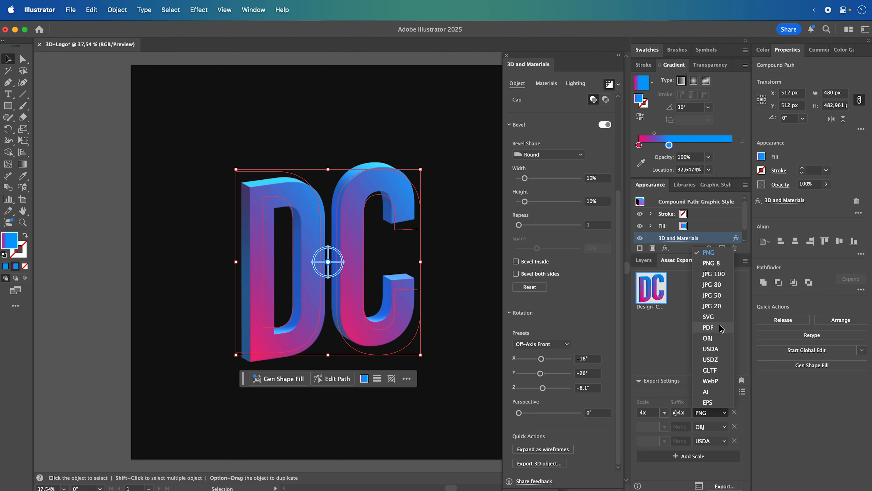
left_click(747, 415)
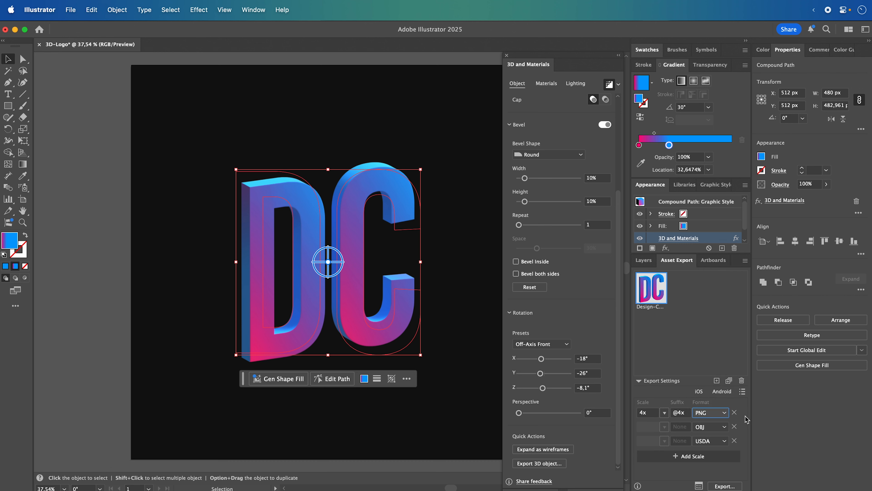
left_click(719, 431)
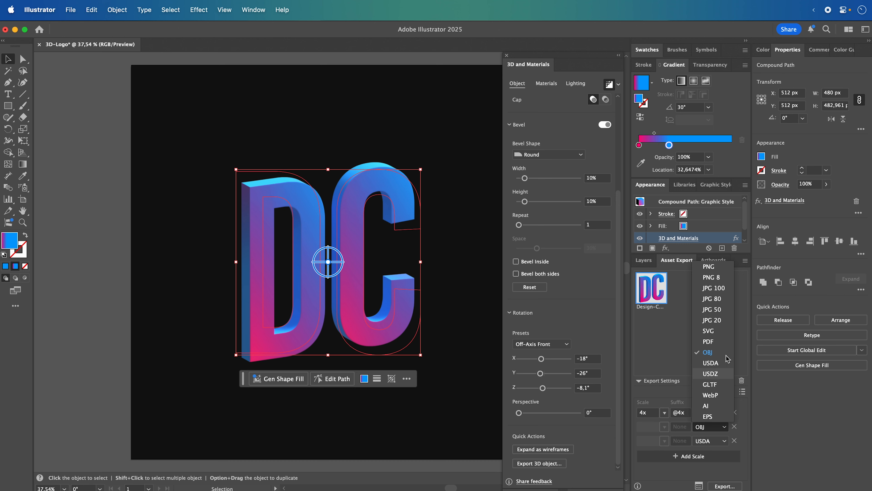
left_click(745, 429)
- Close the 3D and Materials settings and deselect the logo
left_click(506, 55)
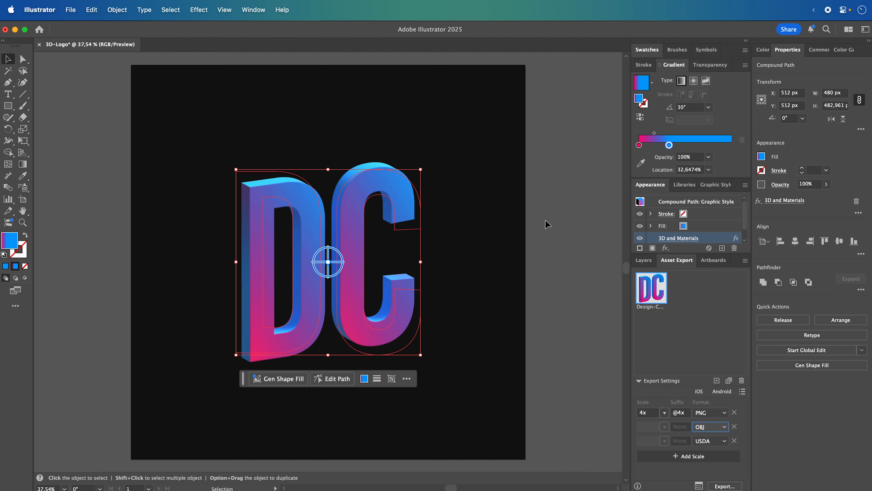
left_click(557, 205)
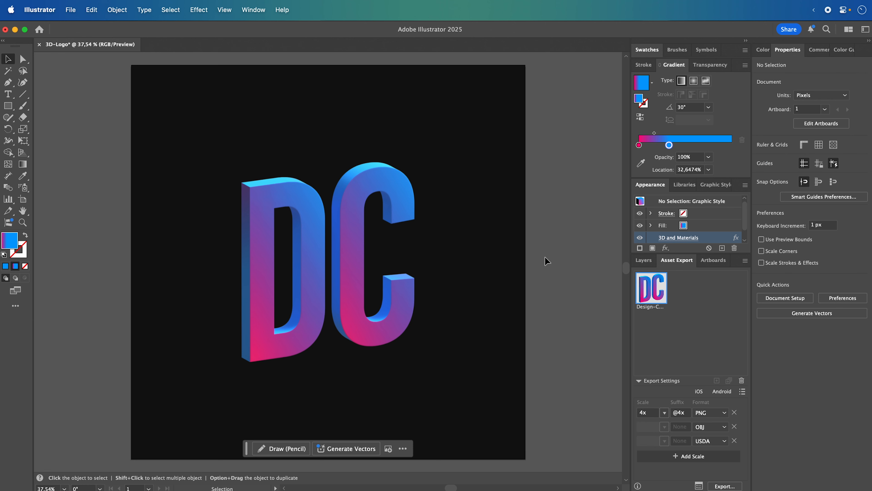
left_click(199, 10)
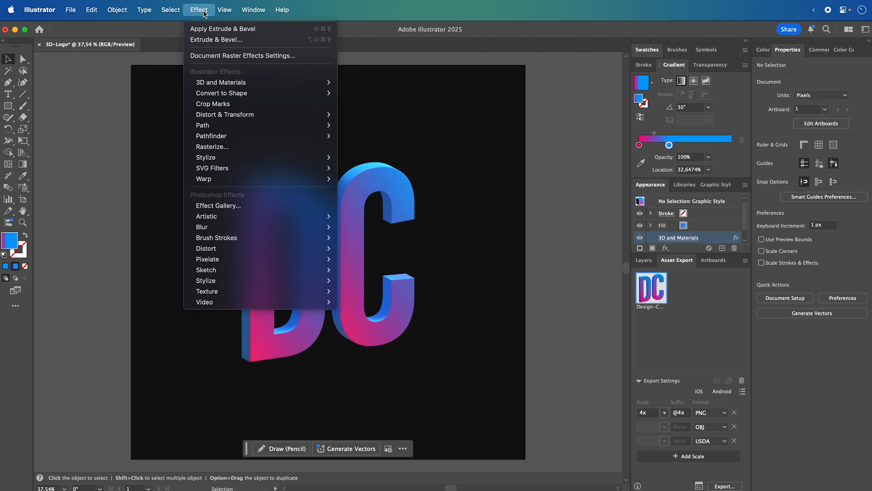
mouse_move(222, 86)
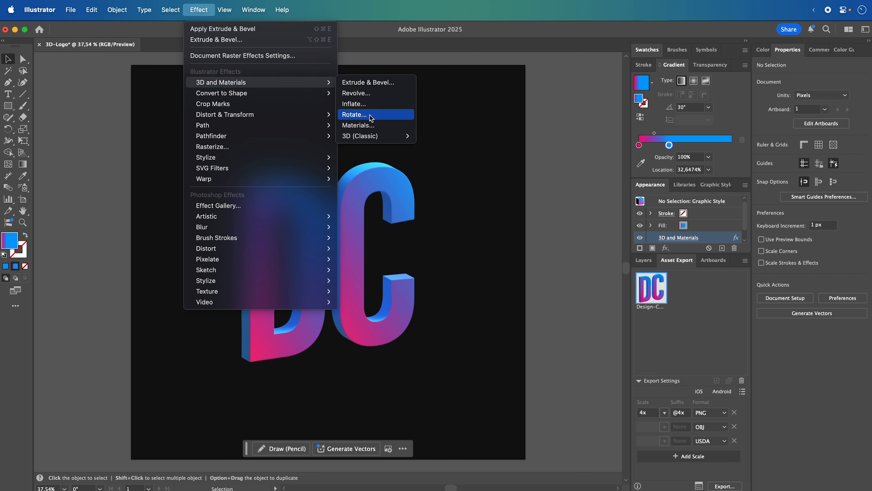
mouse_move(370, 135)
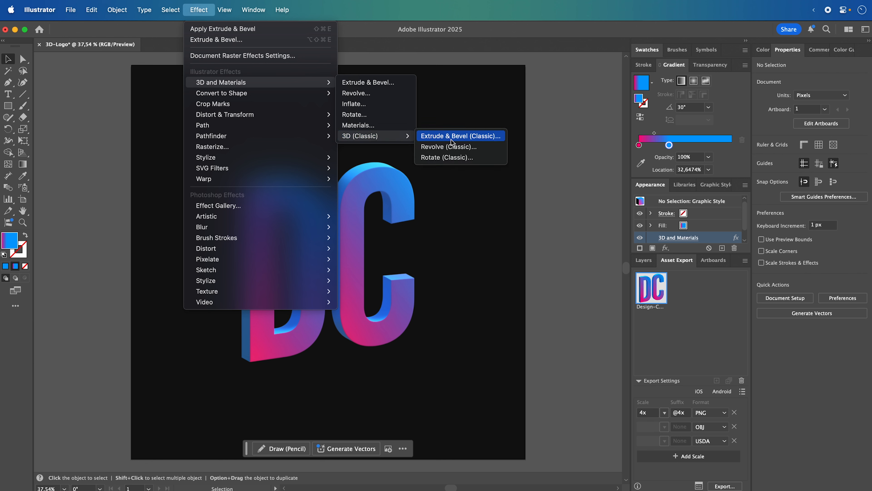
left_click(517, 36)
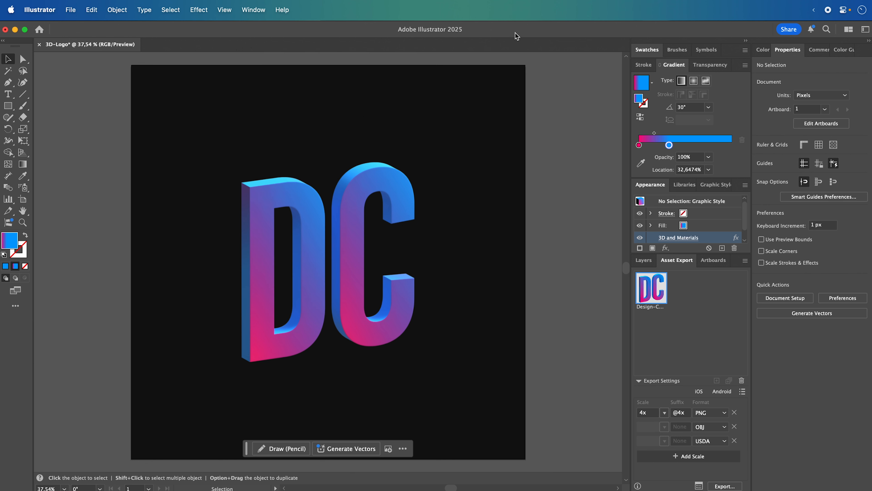